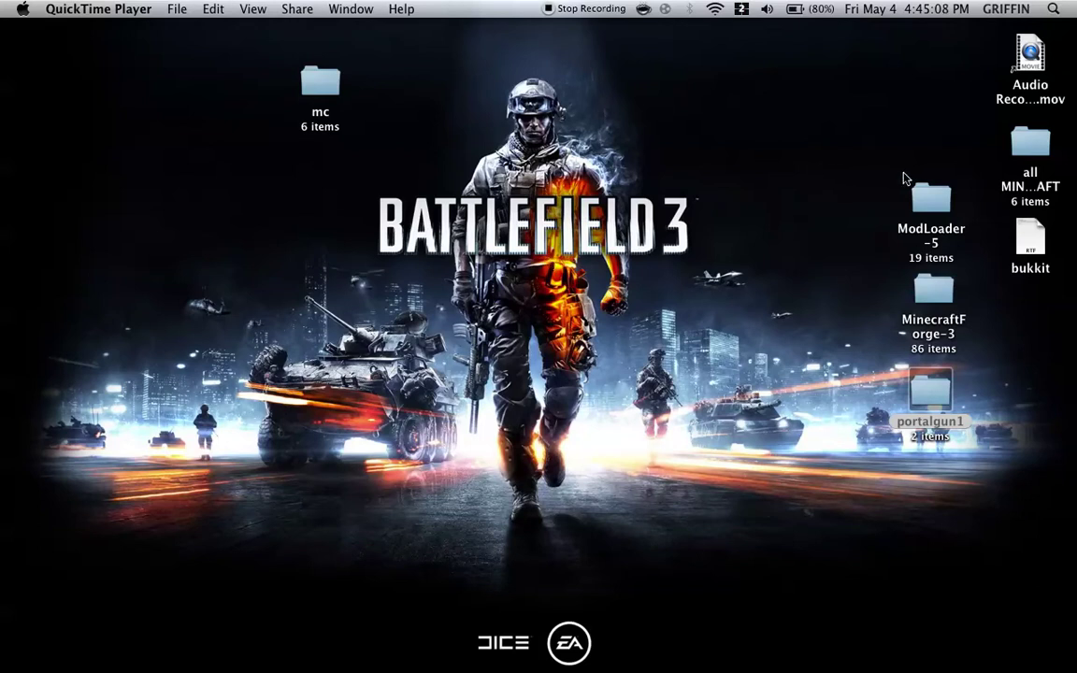
Clear the desktop folder selection and open a Finder window on the home folder.
drag(905, 178, 917, 322)
click(840, 313)
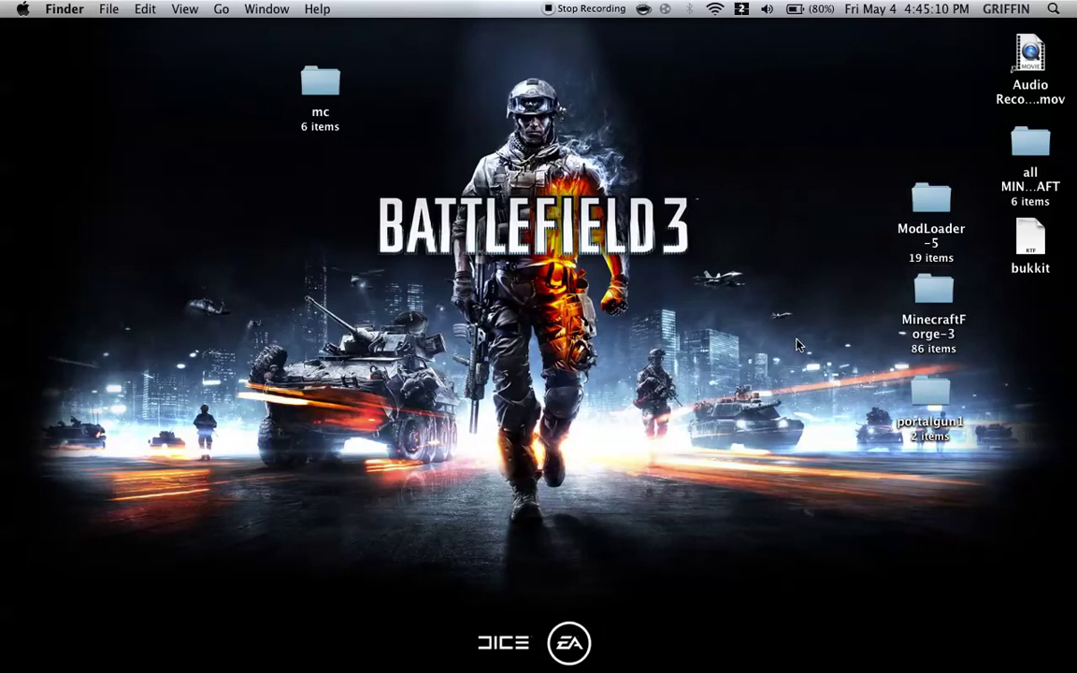
mouse_move(4, 82)
click(60, 67)
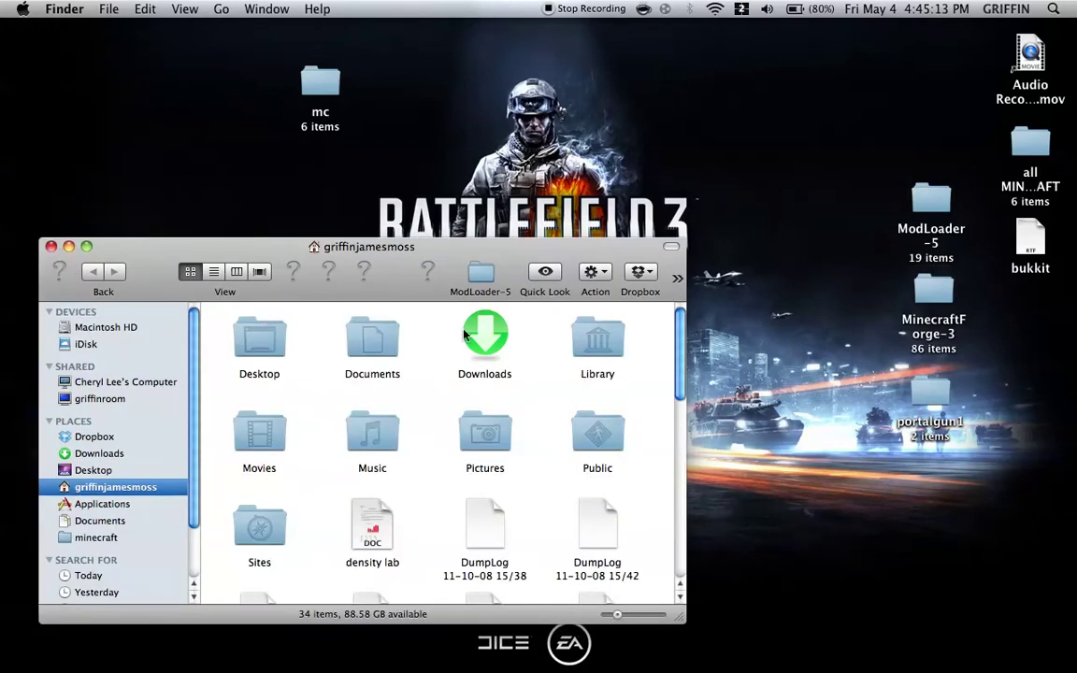
Go through Library and Application Support into the minecraft folder.
double_click(587, 338)
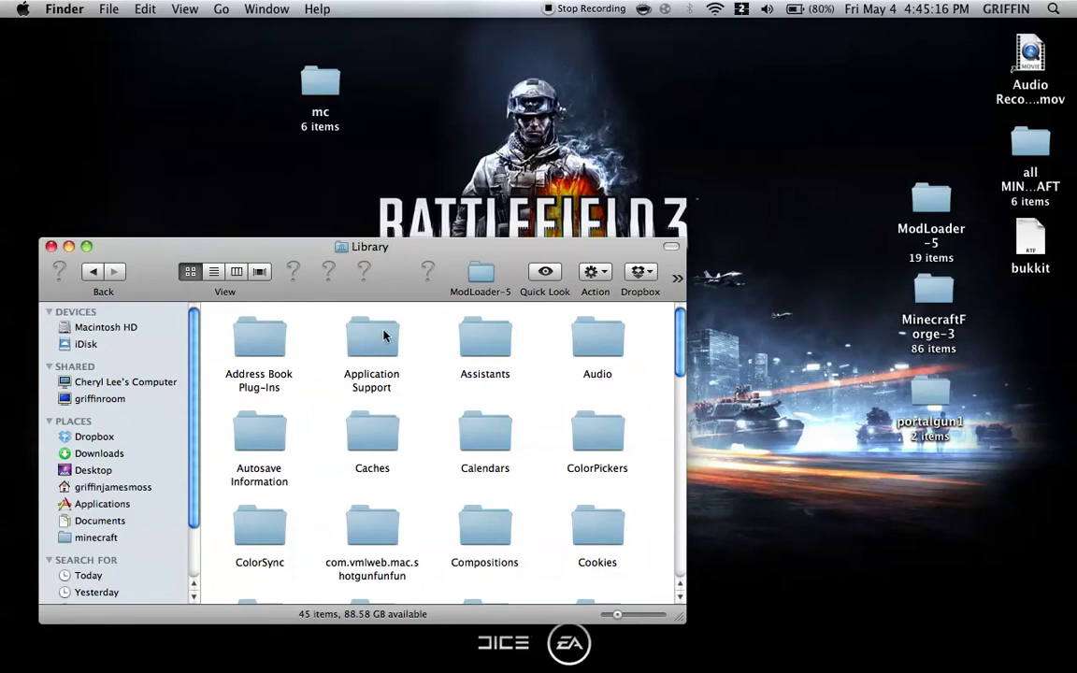
double_click(363, 335)
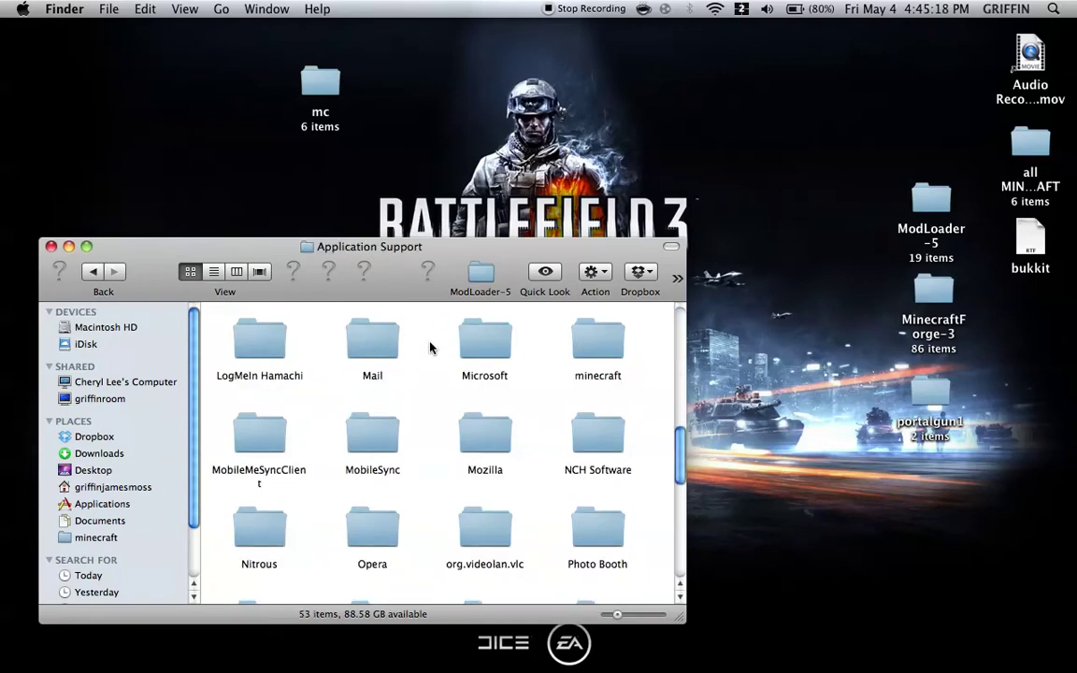
scroll(471, 378, up, 10)
scroll(472, 379, down, 15)
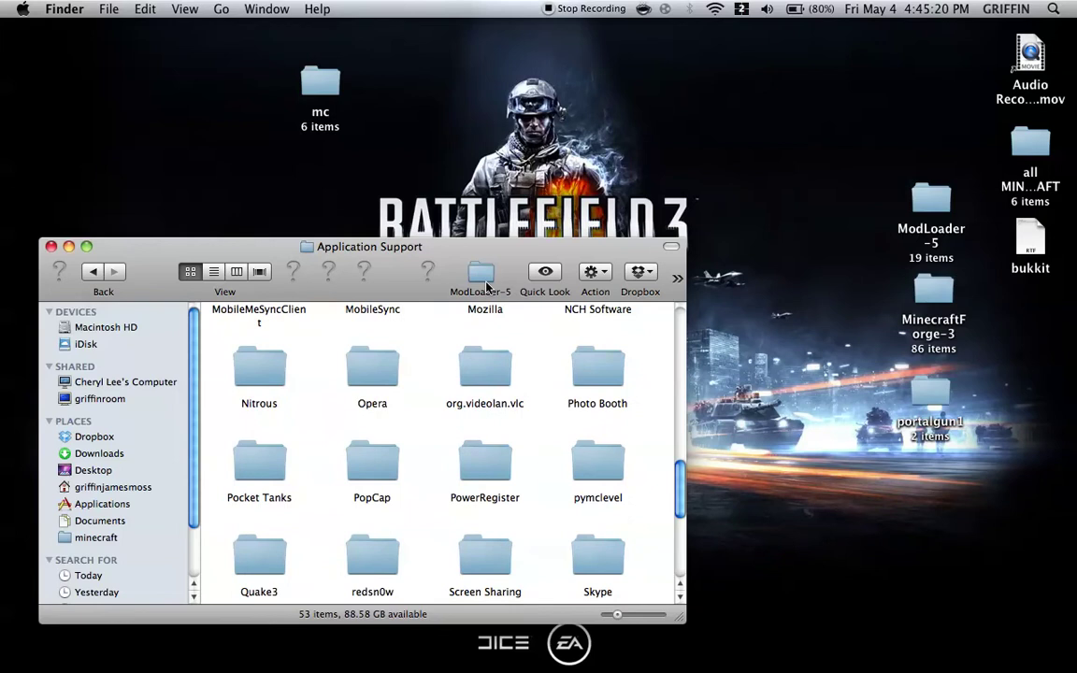
scroll(436, 543, down, 7)
scroll(436, 542, up, 14)
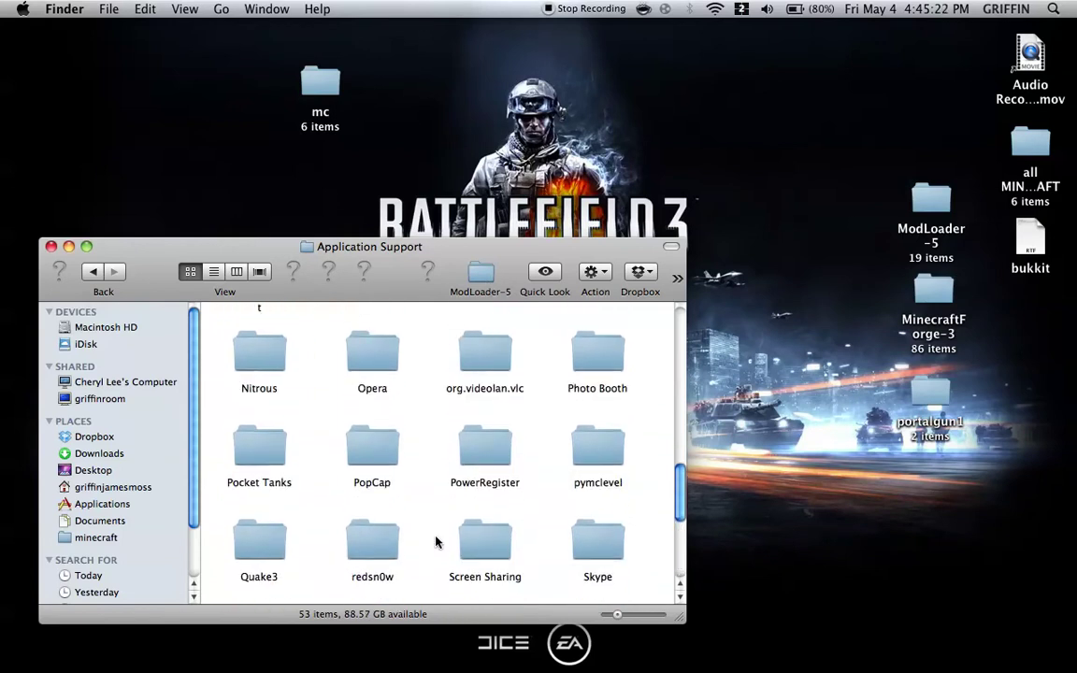
scroll(436, 542, up, 5)
scroll(436, 542, down, 5)
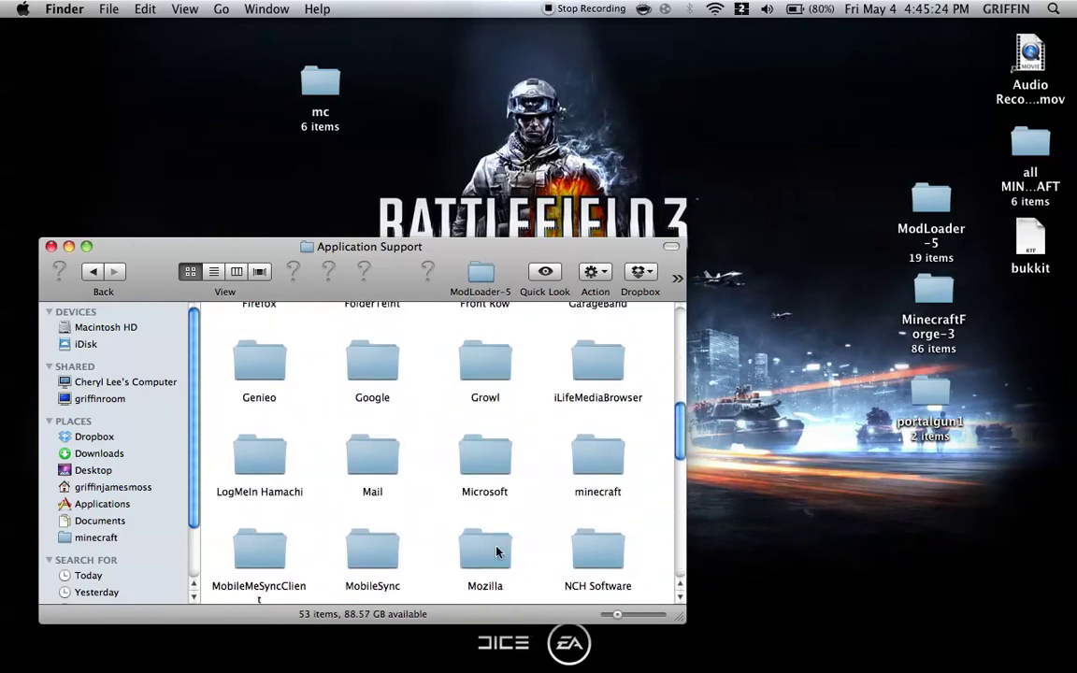
double_click(595, 458)
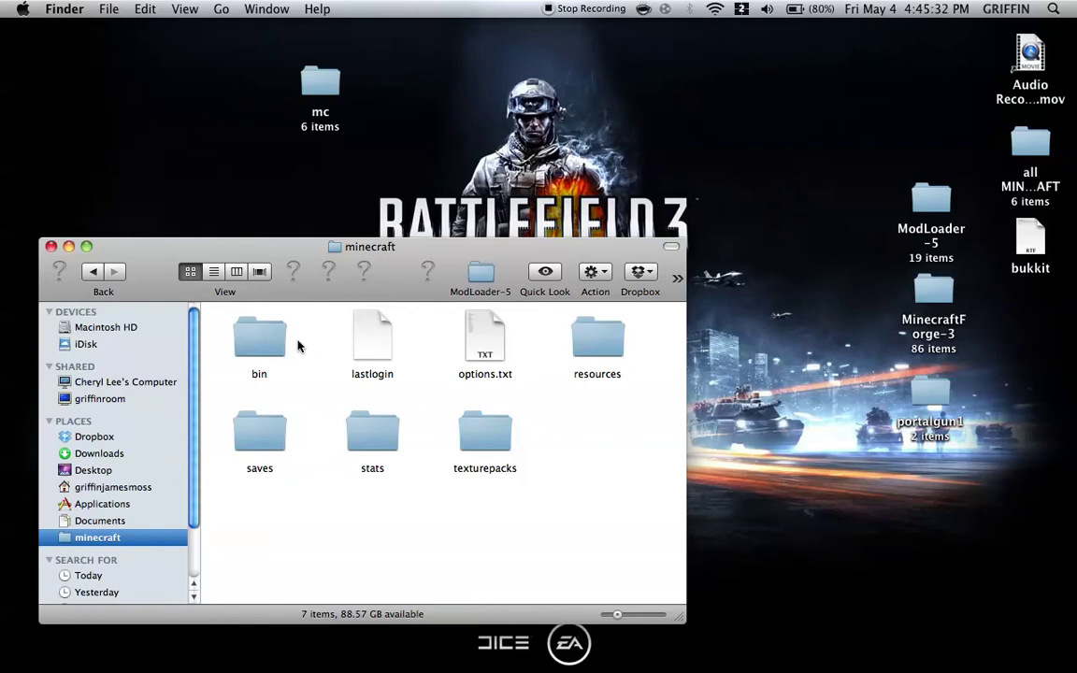
In the bin folder, extract minecraft.jar into a folder with Archive Utility.
double_click(271, 348)
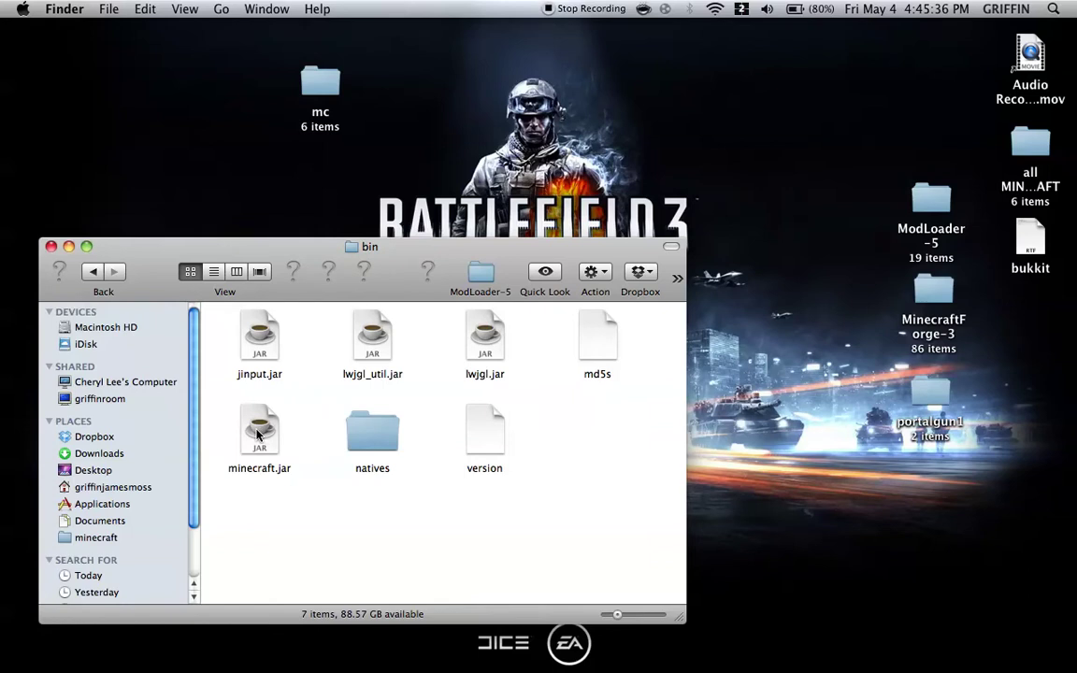
right_click(257, 433)
mouse_move(420, 412)
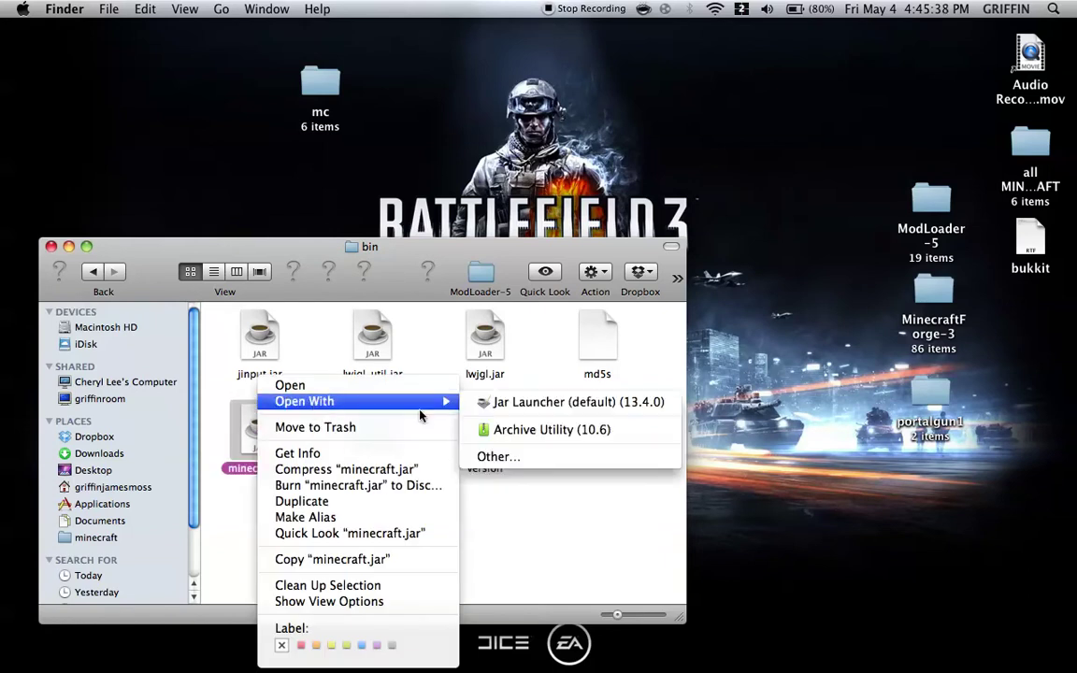
click(524, 431)
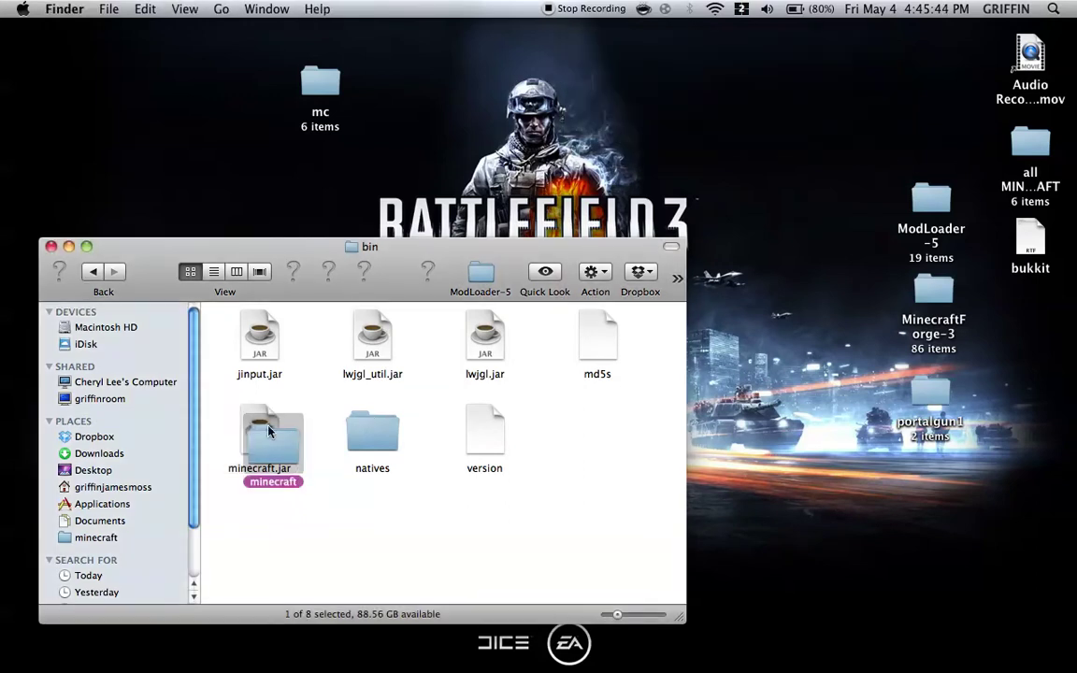
Move the original minecraft.jar file to the Trash.
click(266, 428)
right_click(257, 432)
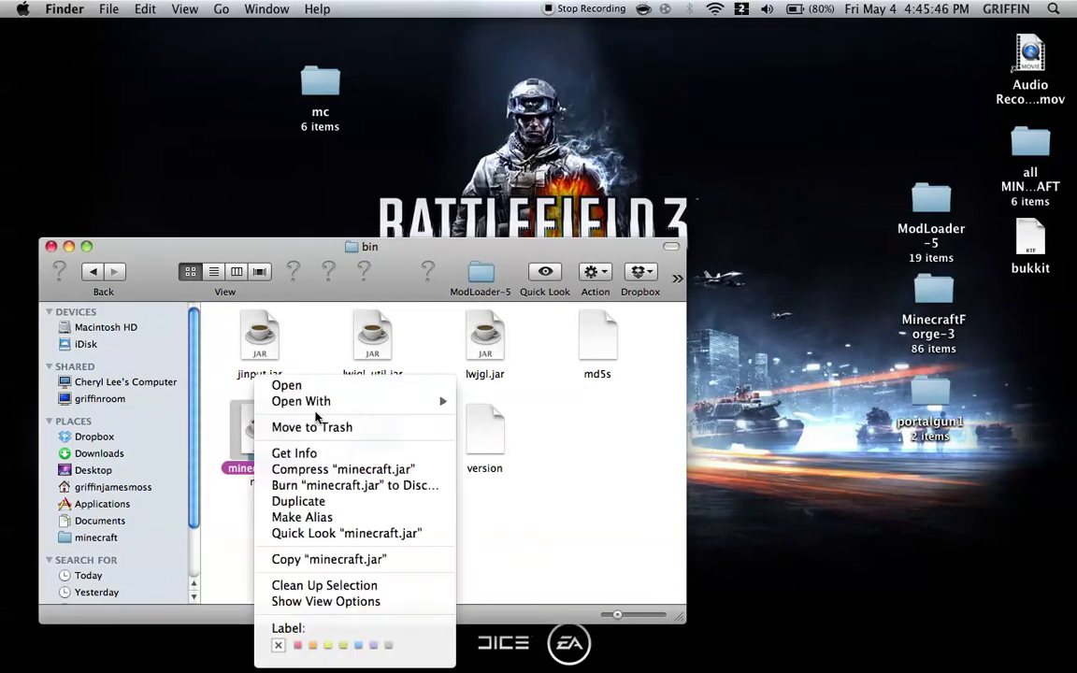
click(358, 435)
Rename the extracted minecraft folder to minecraft.jar and confirm adding the .jar extension.
click(276, 483)
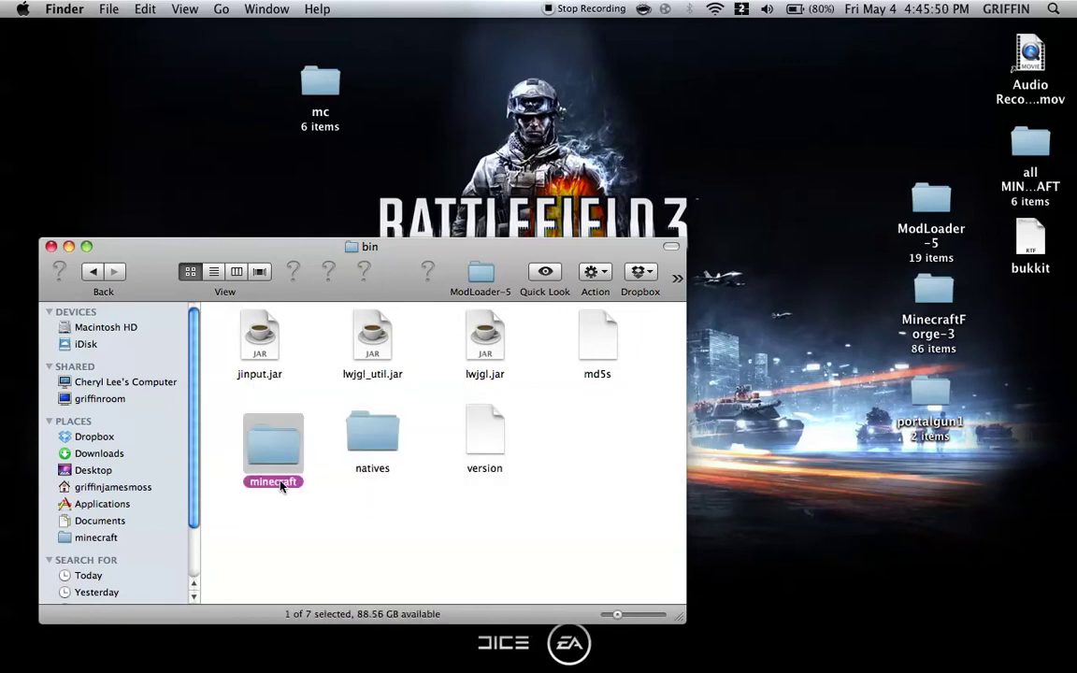
click(274, 481)
key(Right)
text(.jar)
key(Return)
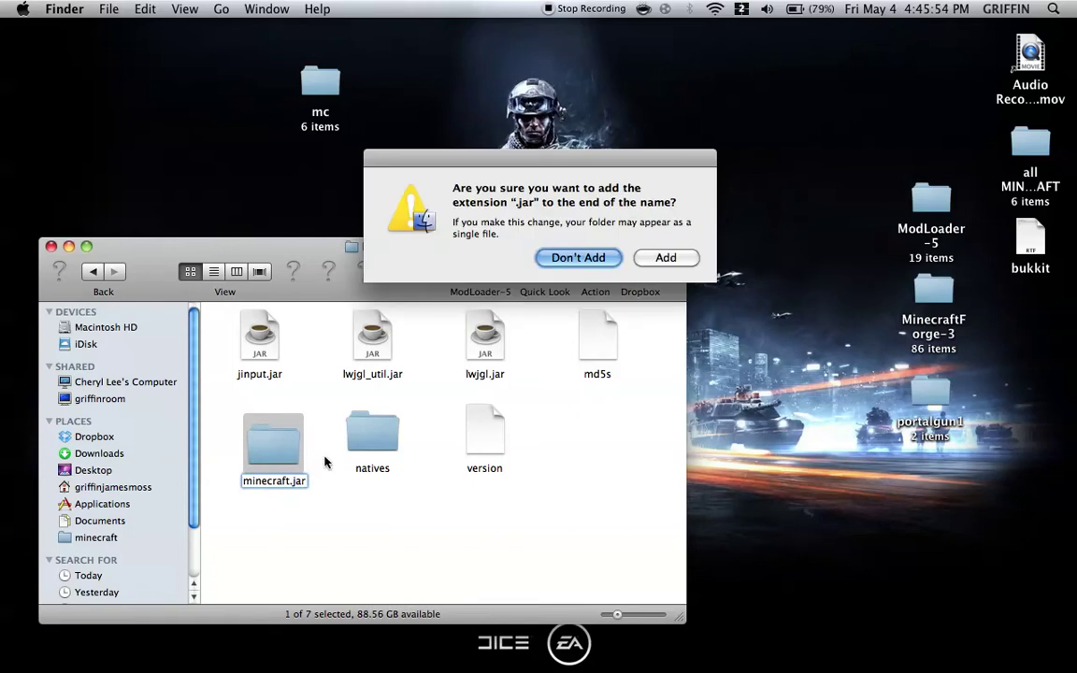
click(644, 262)
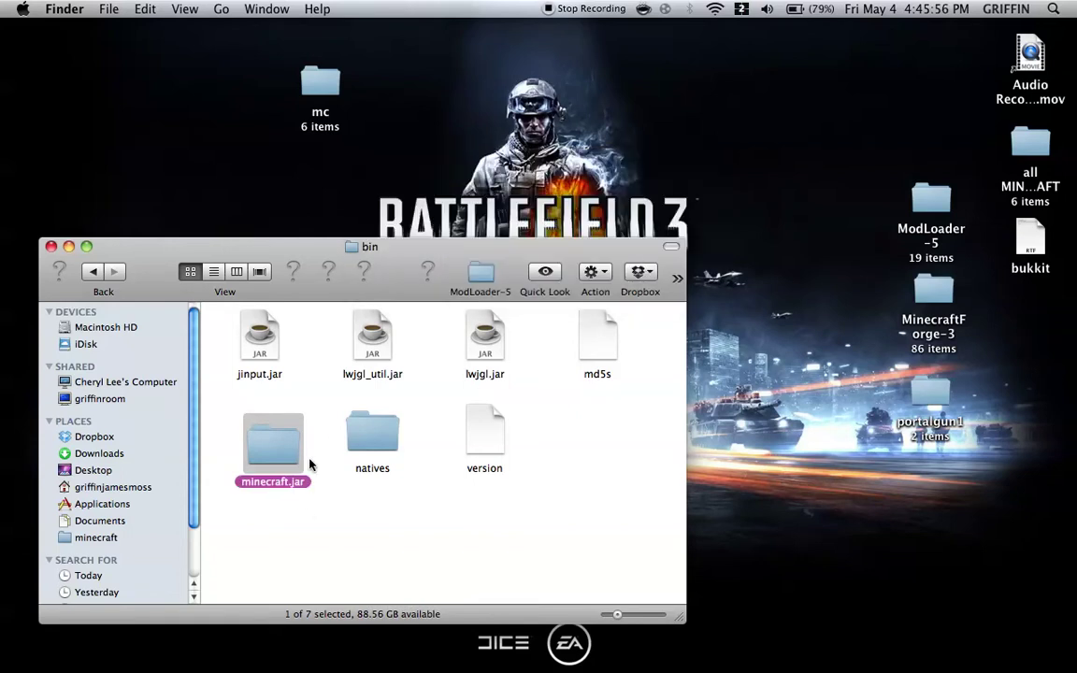
Arrange bin by kind, then open the minecraft.jar folder and arrange its contents by kind.
right_click(306, 520)
mouse_move(400, 636)
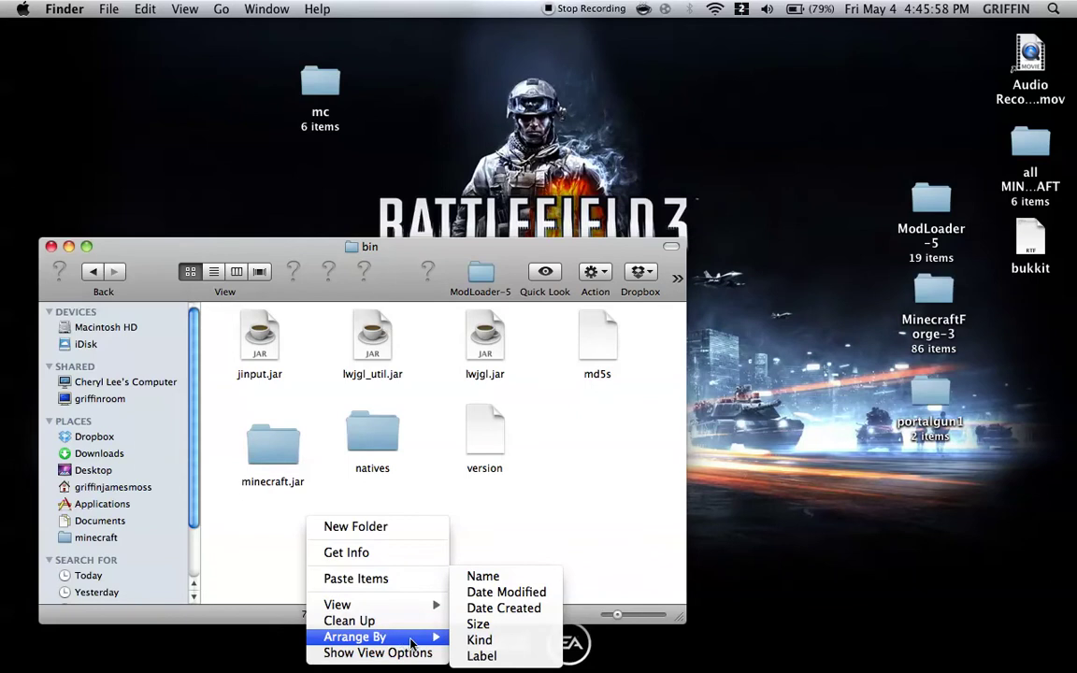
click(475, 637)
double_click(479, 355)
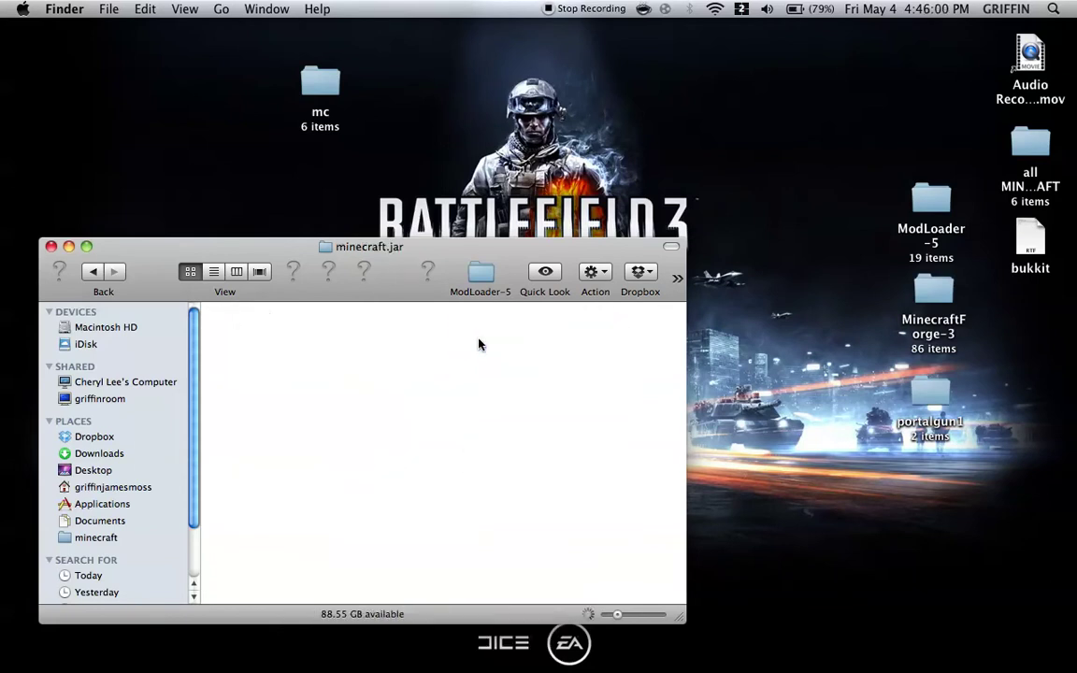
right_click(436, 406)
mouse_move(486, 518)
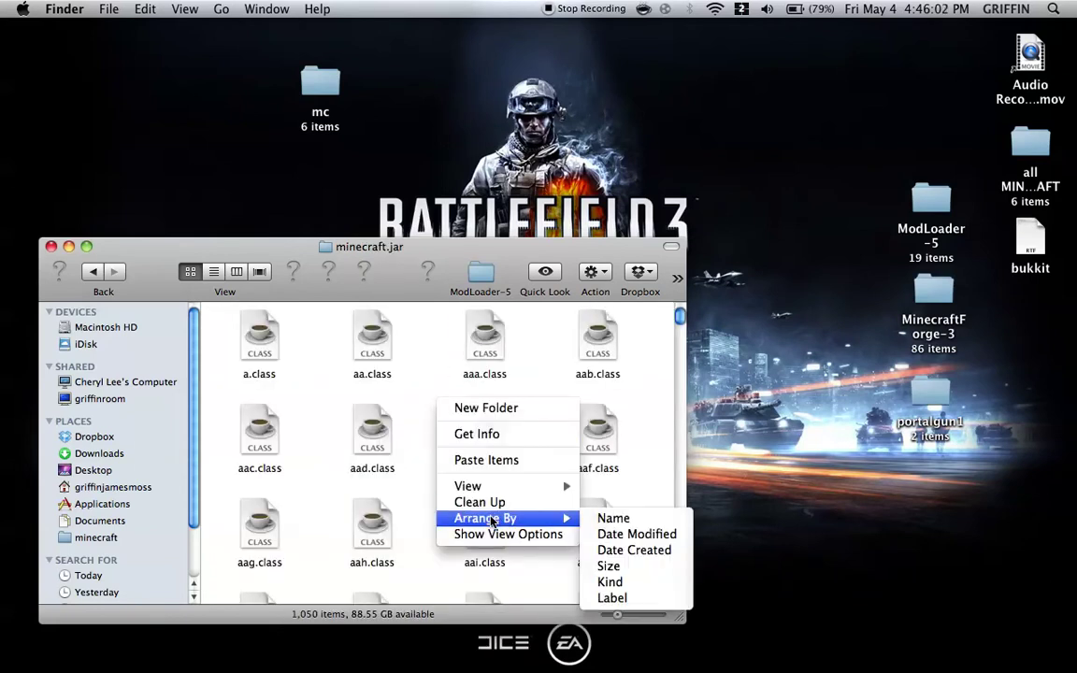
click(589, 580)
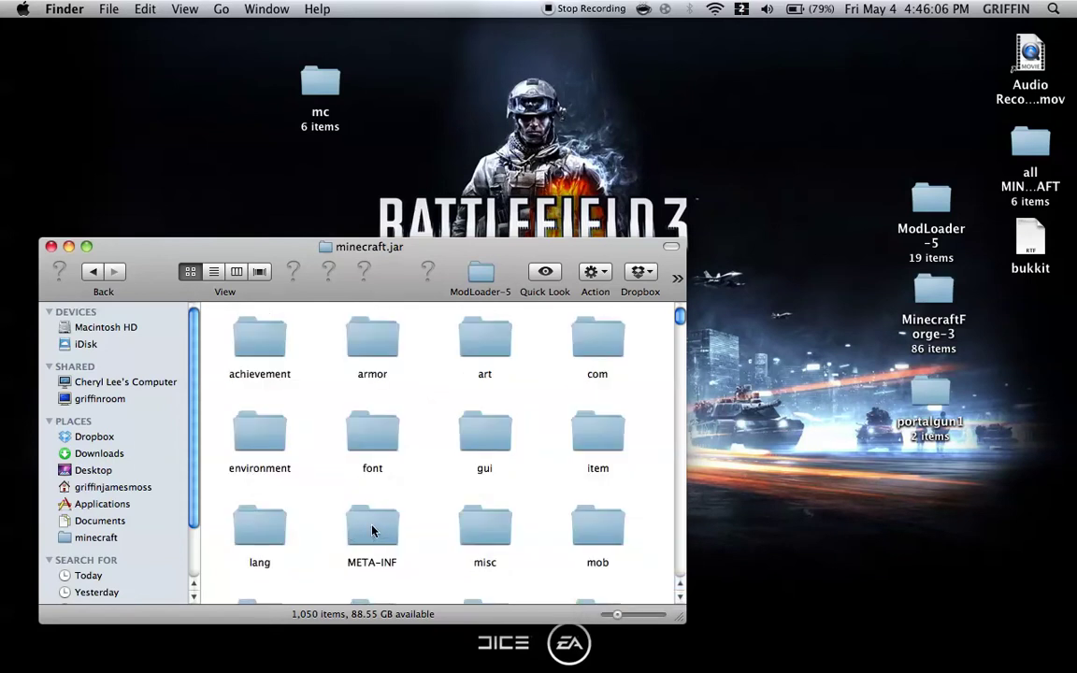
Move the META-INF folder to the Trash and re-arrange the contents by kind.
right_click(374, 531)
click(402, 404)
right_click(316, 402)
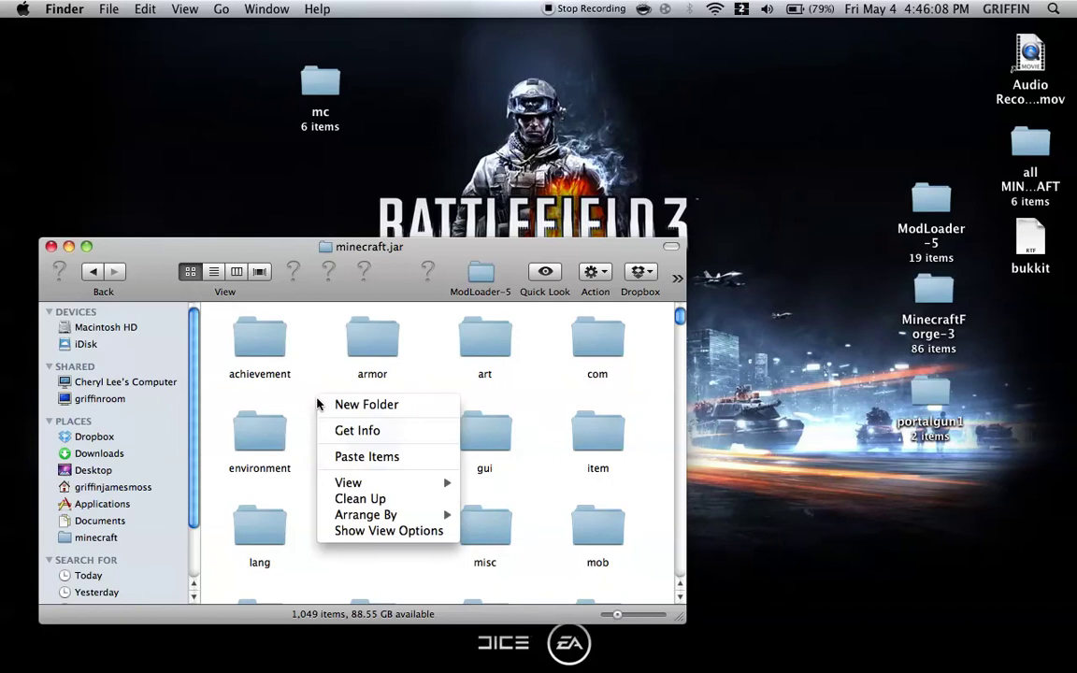
mouse_move(393, 515)
click(477, 578)
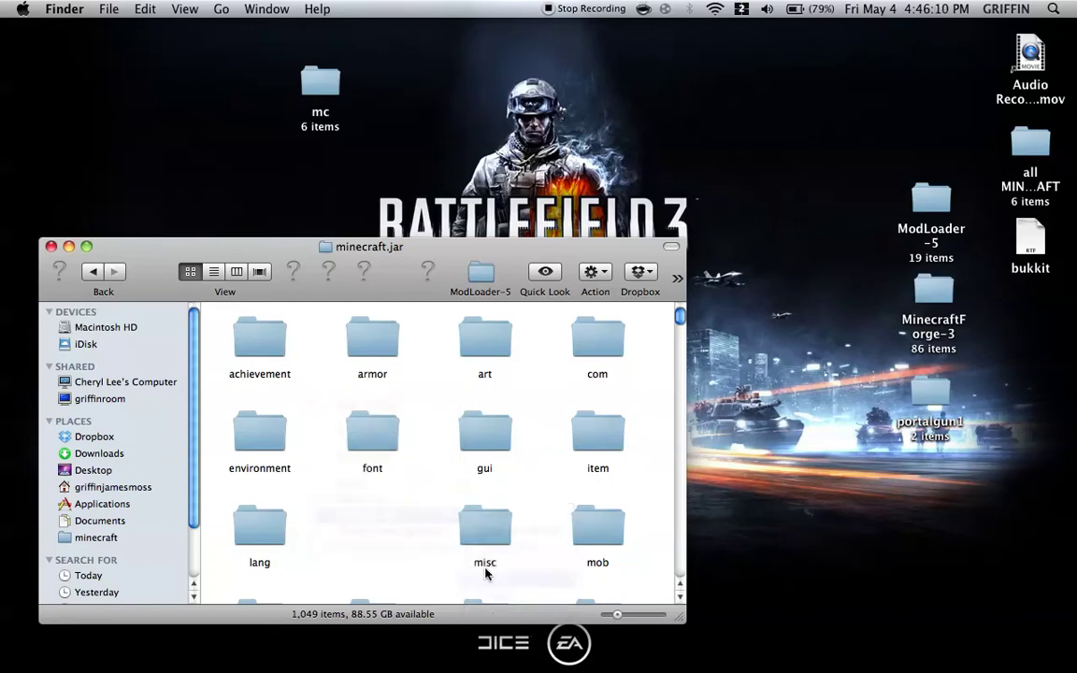
Paste all 19 ModLoader-5 class files into minecraft.jar, replacing every existing duplicate.
double_click(934, 206)
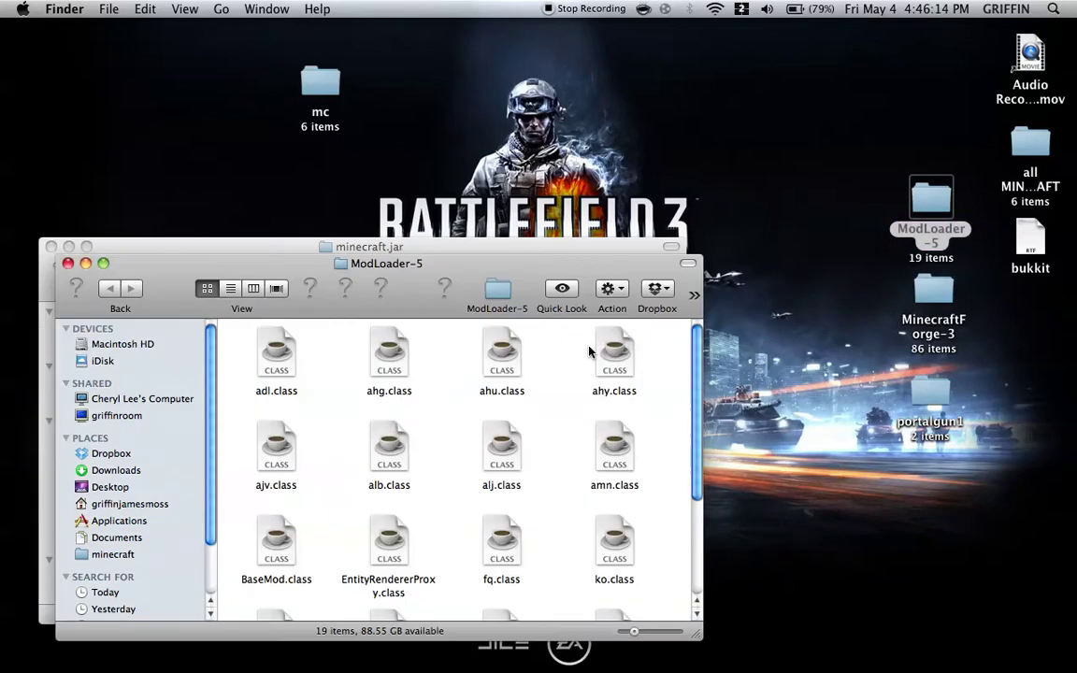
key(super+a)
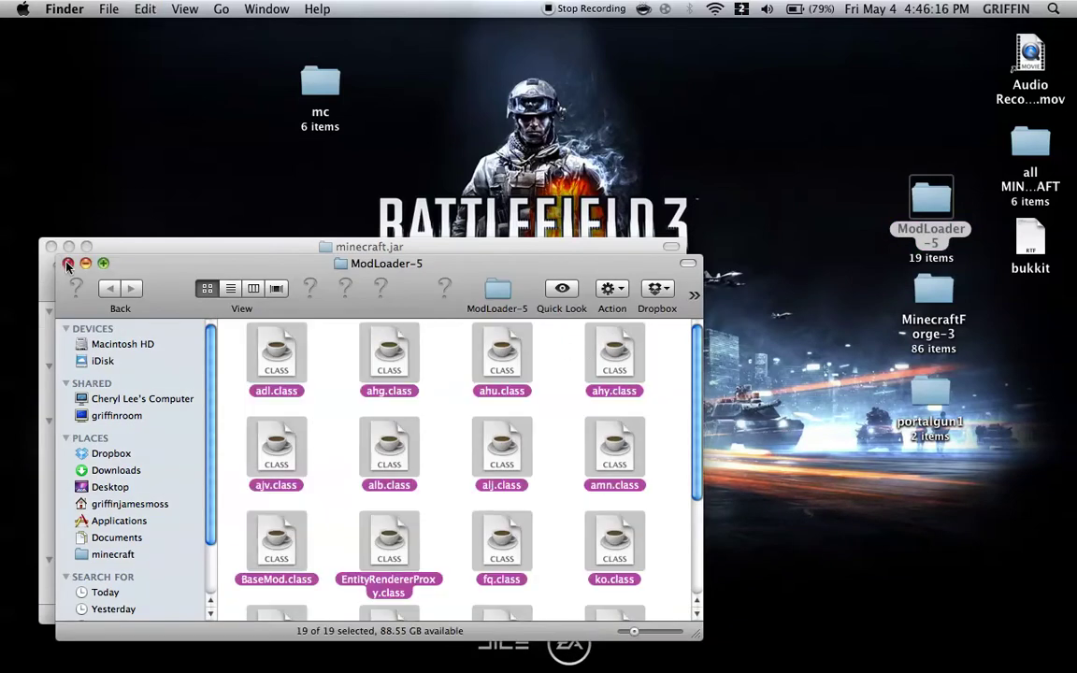
key(super+w)
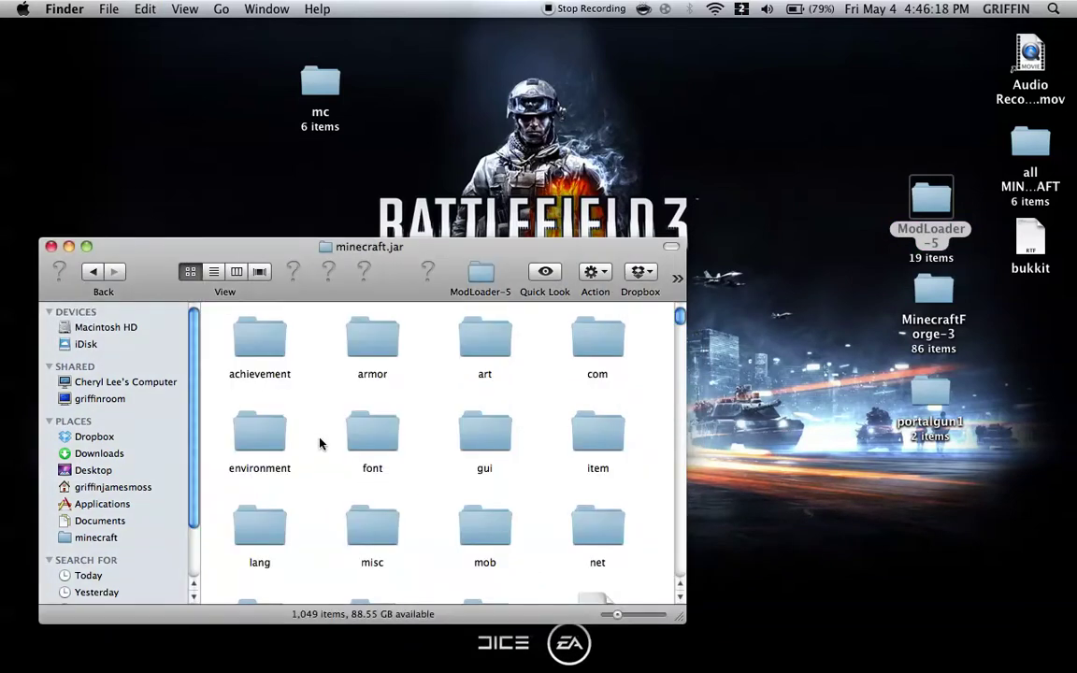
key(super+v)
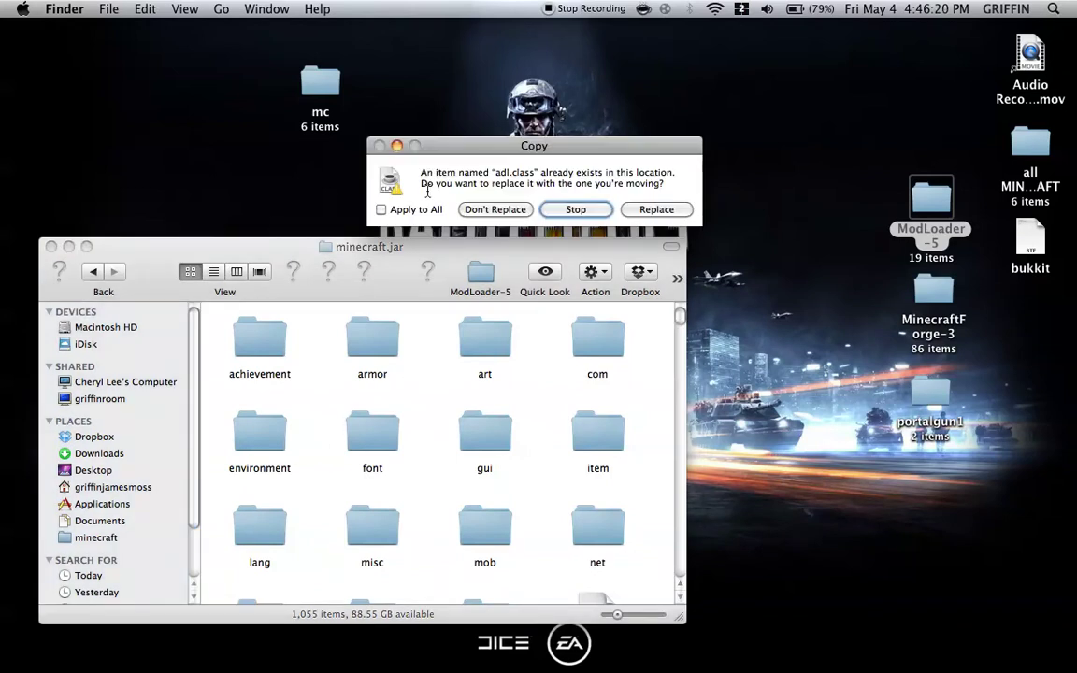
click(380, 210)
click(657, 210)
mouse_move(31, 402)
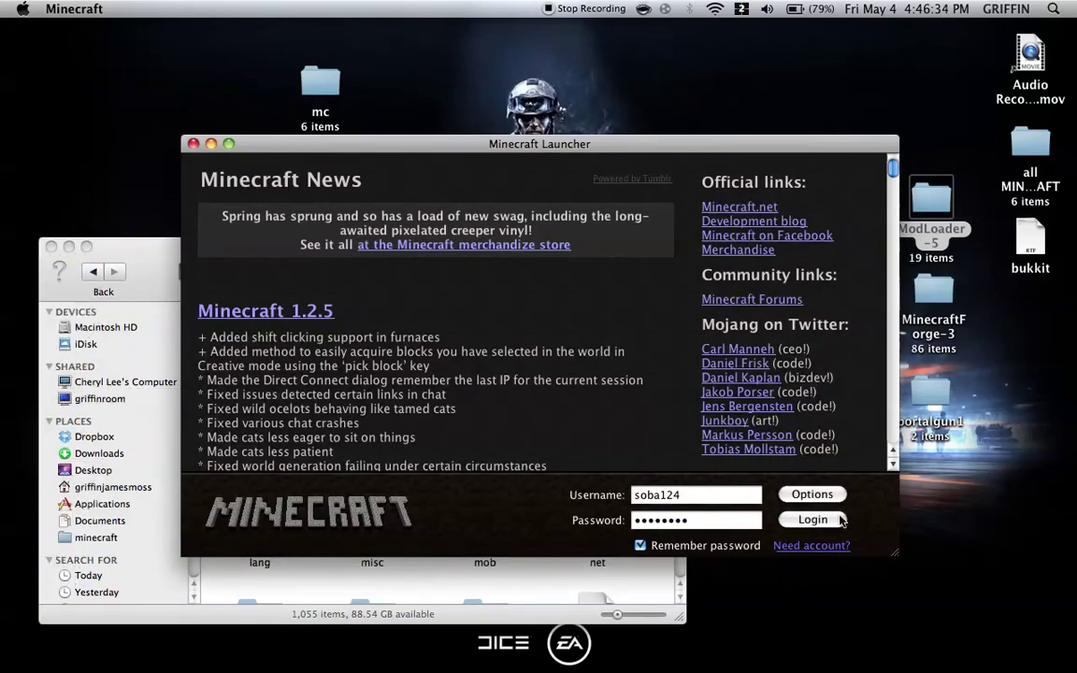
Log in to Minecraft and let the 1.2.5 title menu load.
click(839, 519)
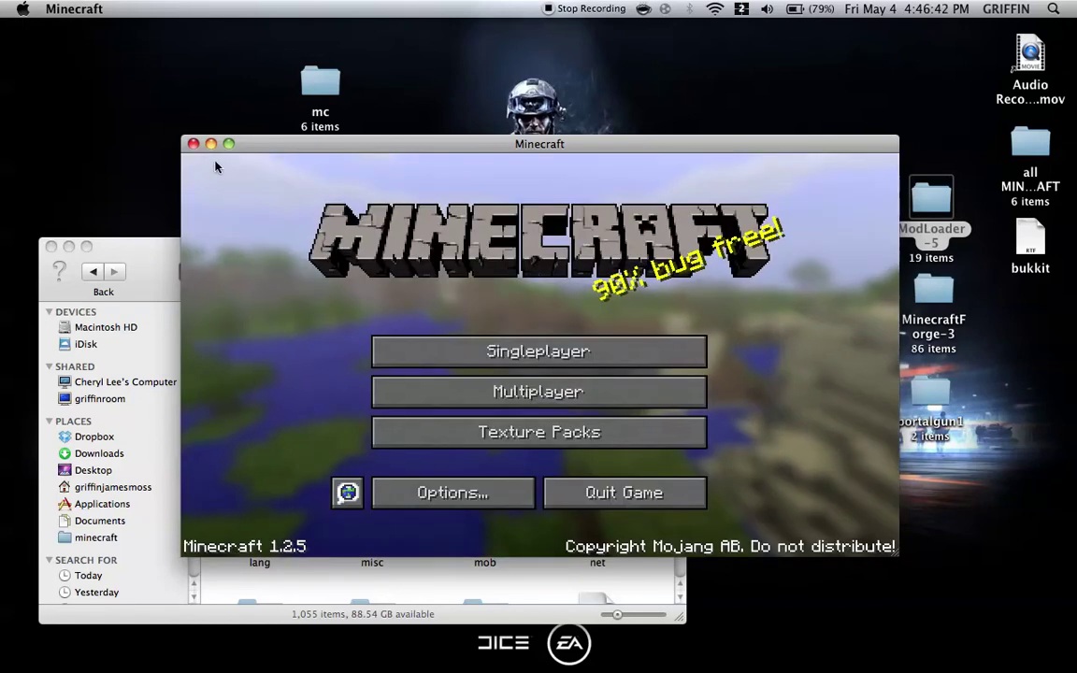
Quit Minecraft, open MinecraftForge-3 and select every item except the net folder.
click(192, 143)
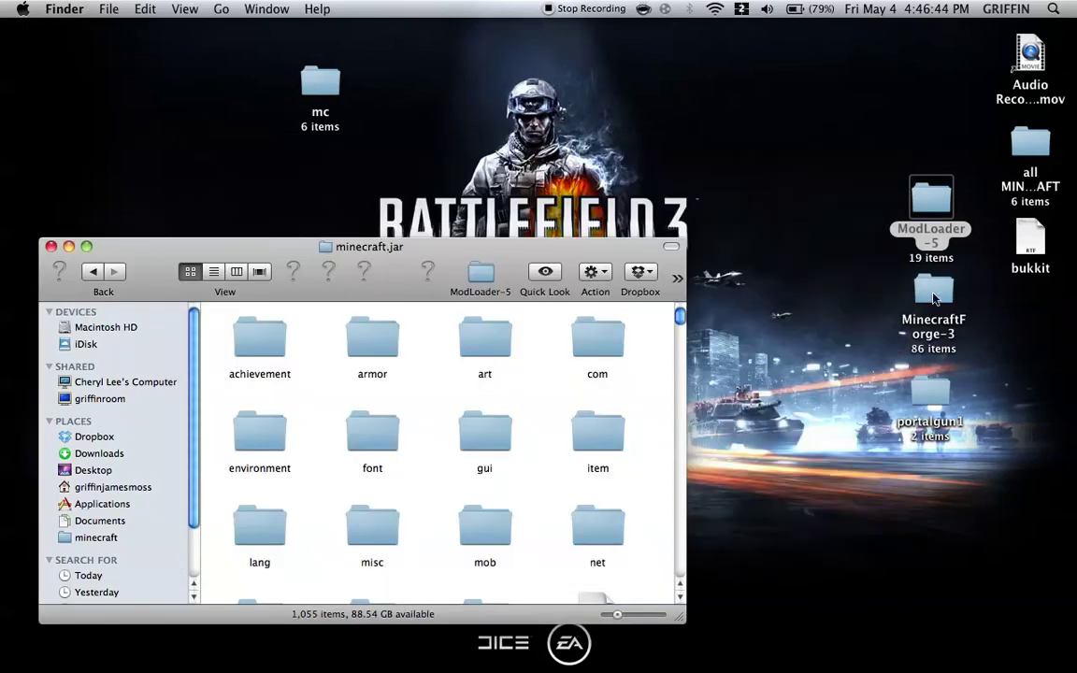
double_click(924, 296)
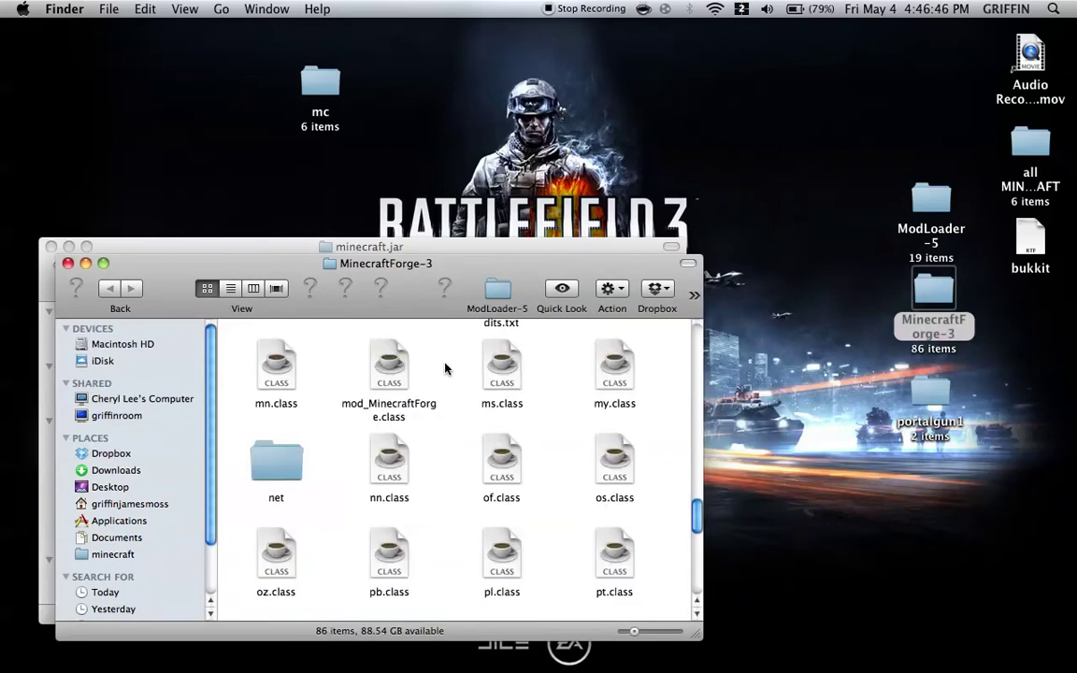
scroll(372, 365, down, 5)
scroll(368, 428, down, 5)
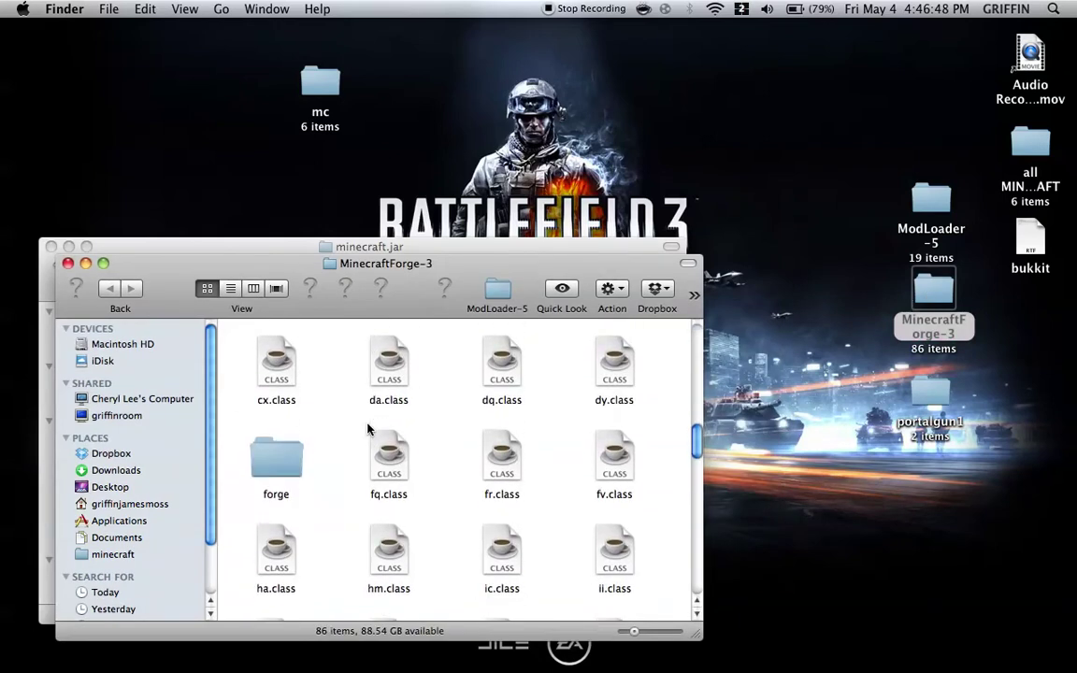
key(cmd+a)
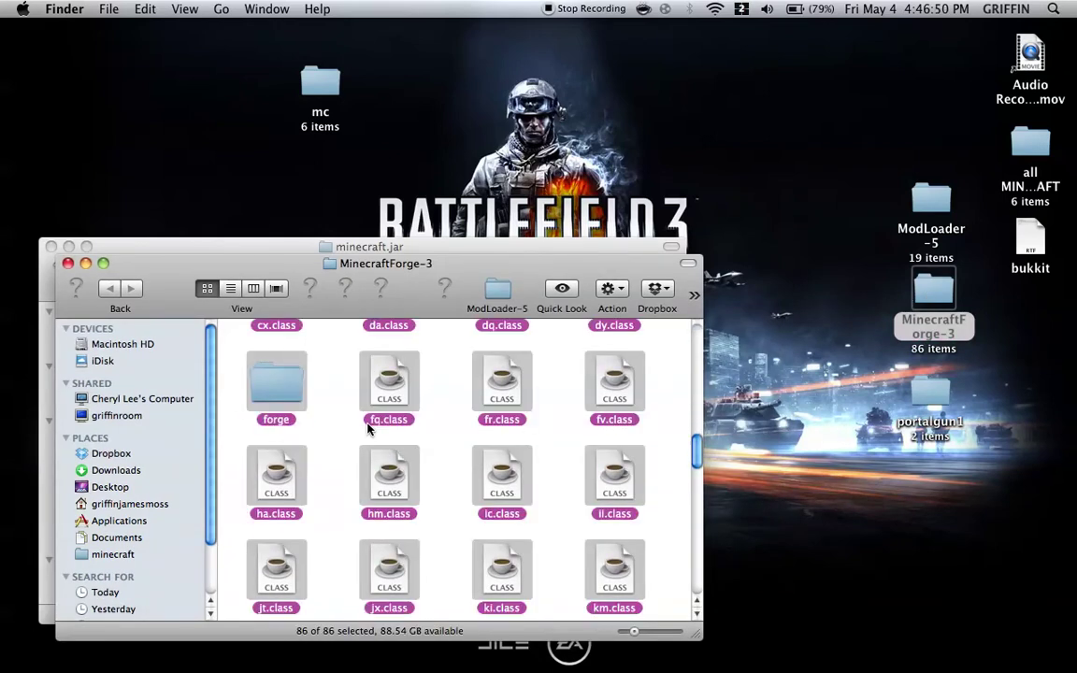
scroll(327, 421, down, 8)
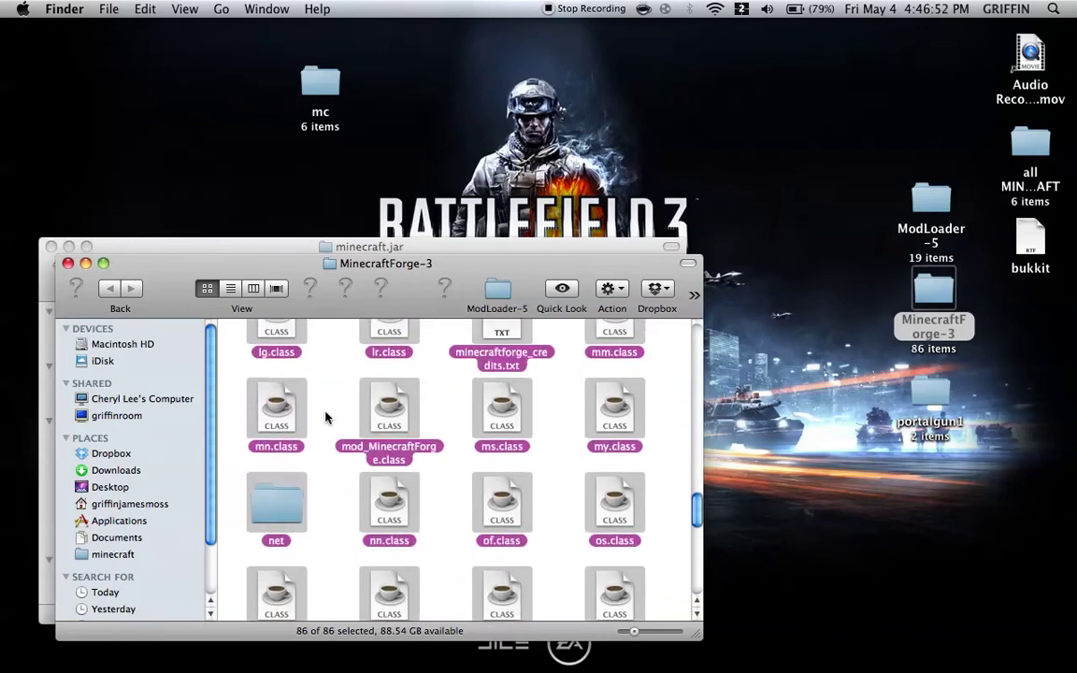
super+click(290, 416)
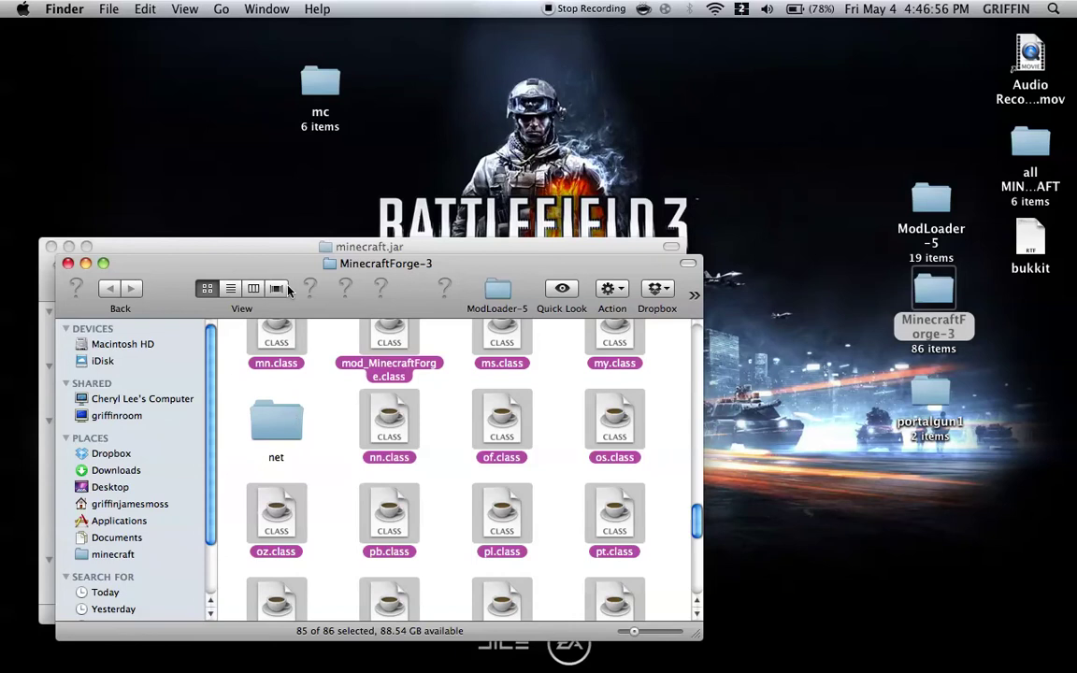
Copy the Forge items into minecraft.jar, replacing all conflicts, and close the MinecraftForge-3 window.
click(251, 248)
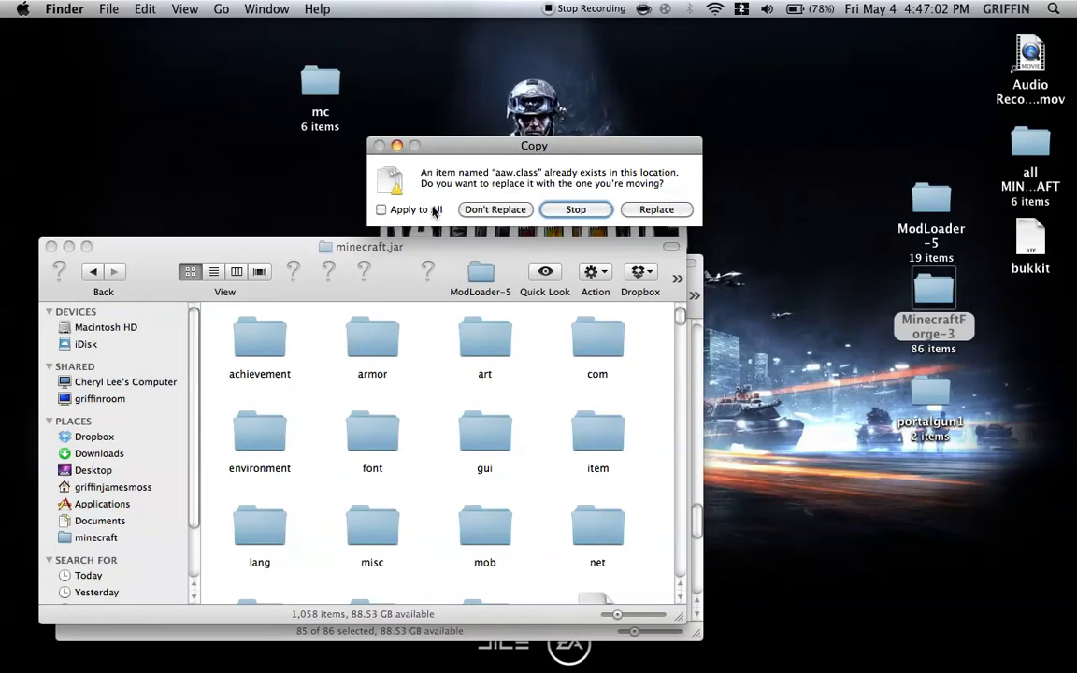
click(382, 209)
click(500, 210)
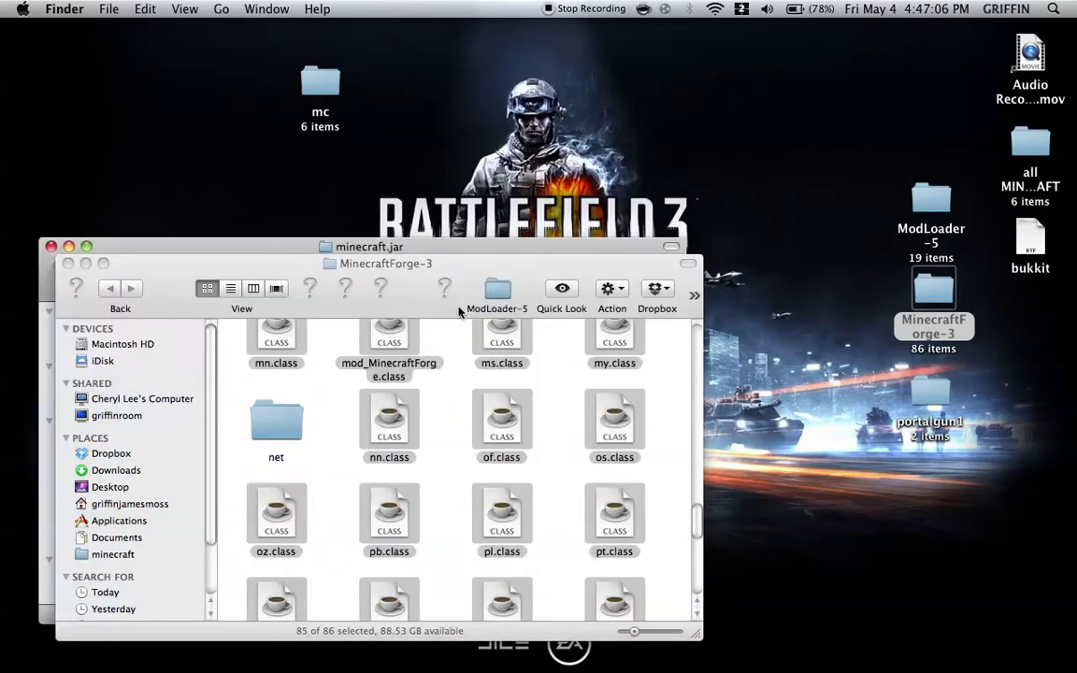
click(67, 263)
mouse_move(3, 281)
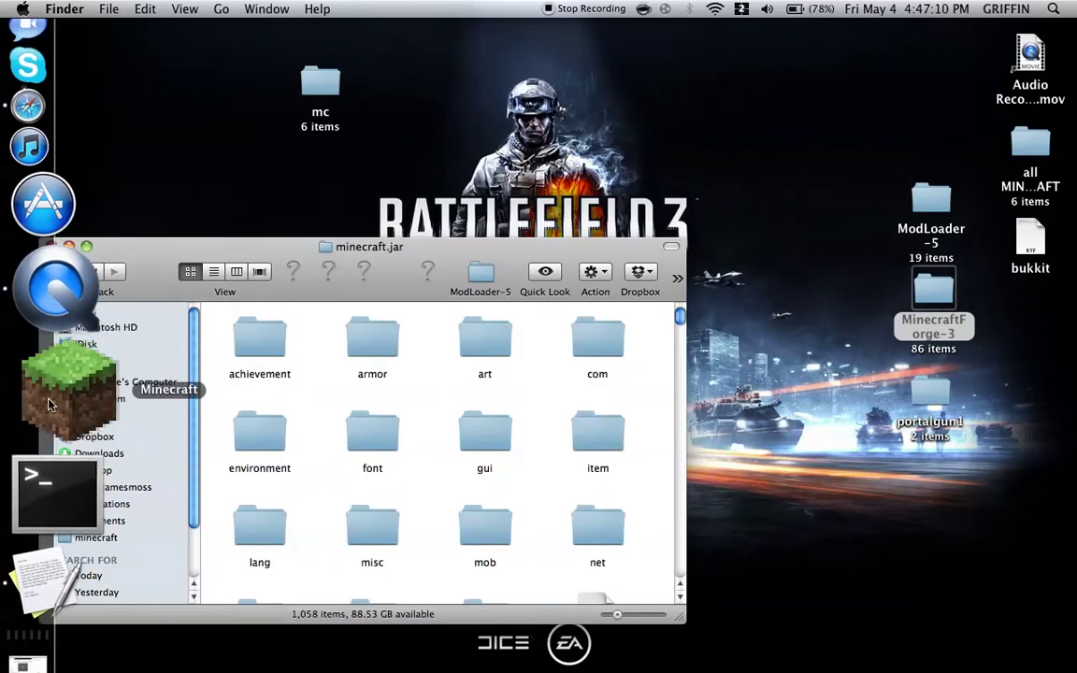
Launch Minecraft from the Dock, log in to reach the 1.2.5 title menu, then quit.
click(50, 404)
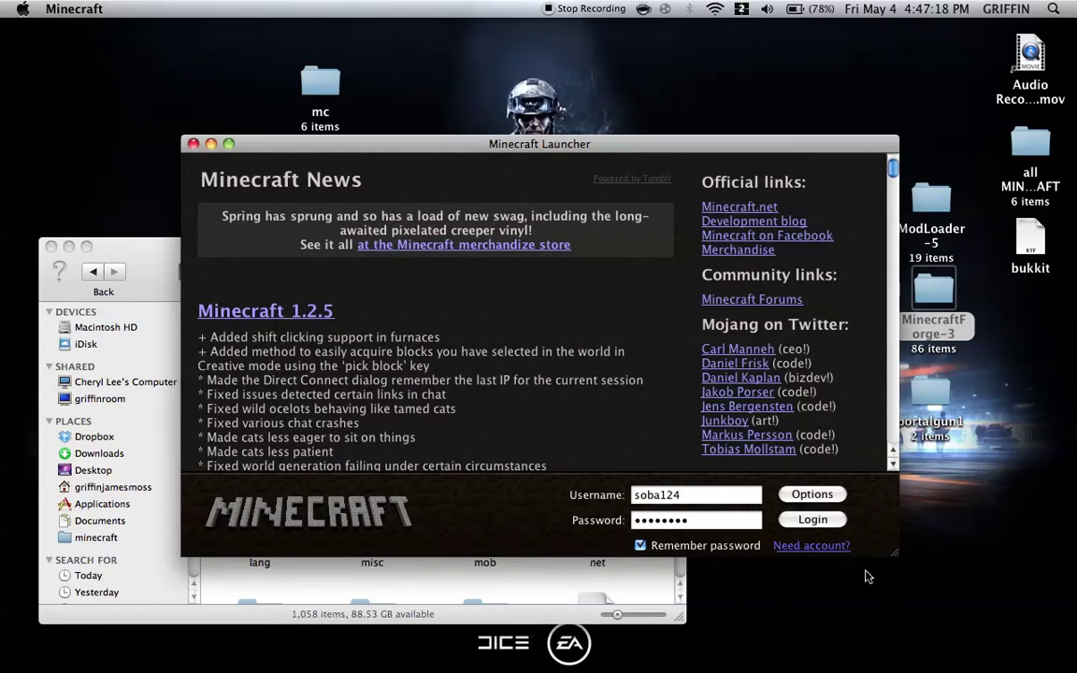
click(812, 519)
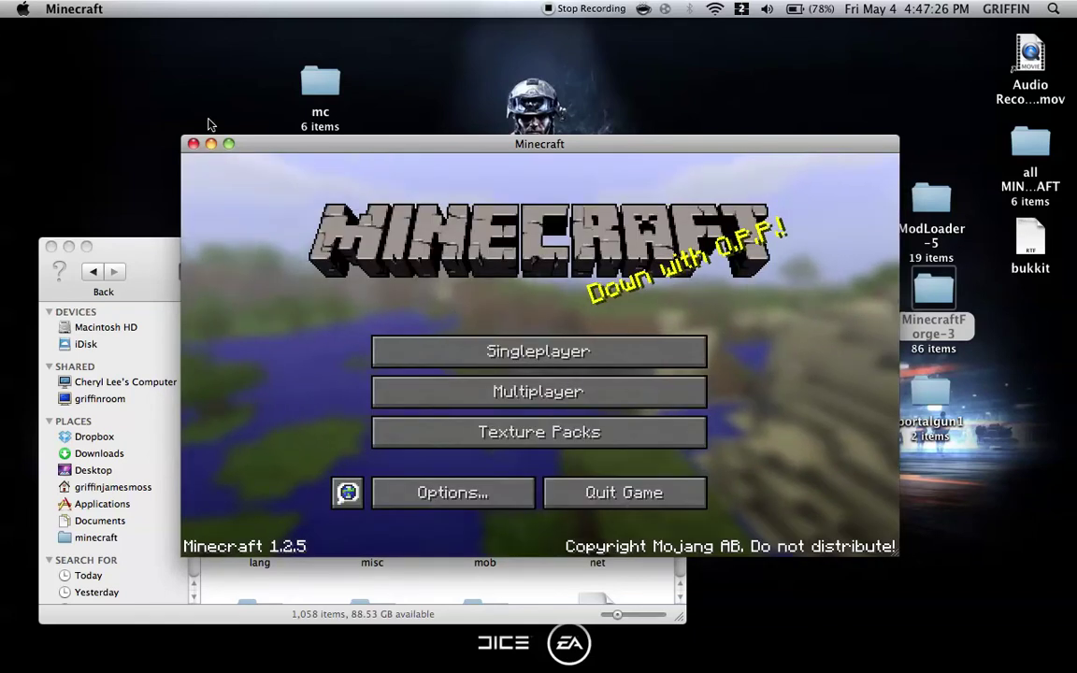
click(193, 143)
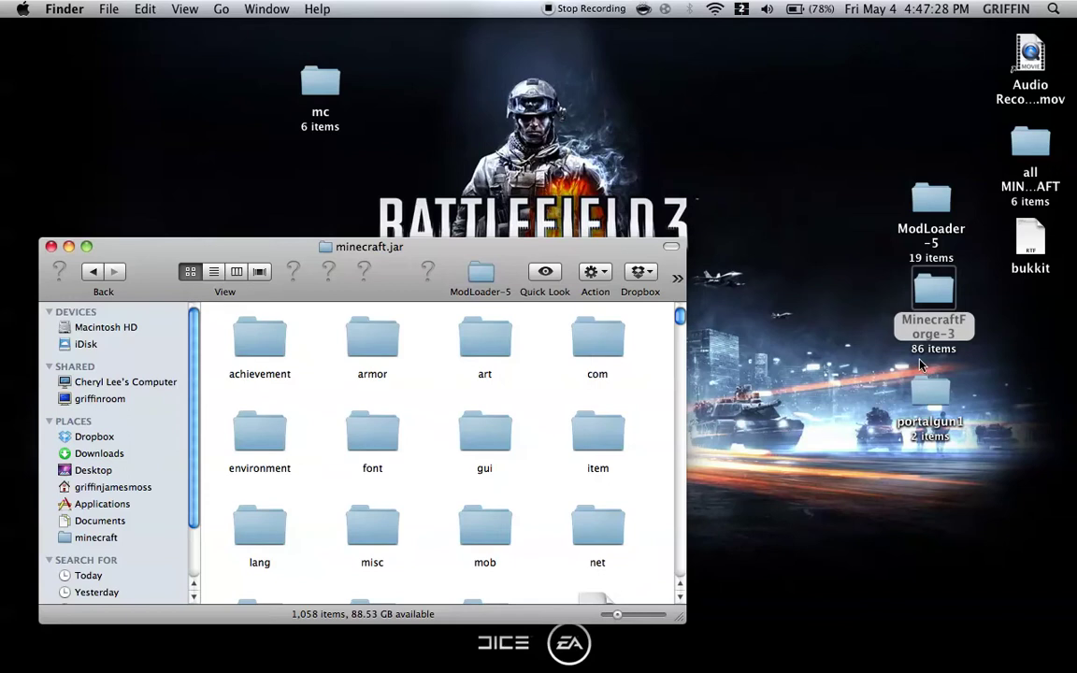
Select everything in portalgun1 > portalgun except resources and drag it into minecraft.jar.
double_click(931, 392)
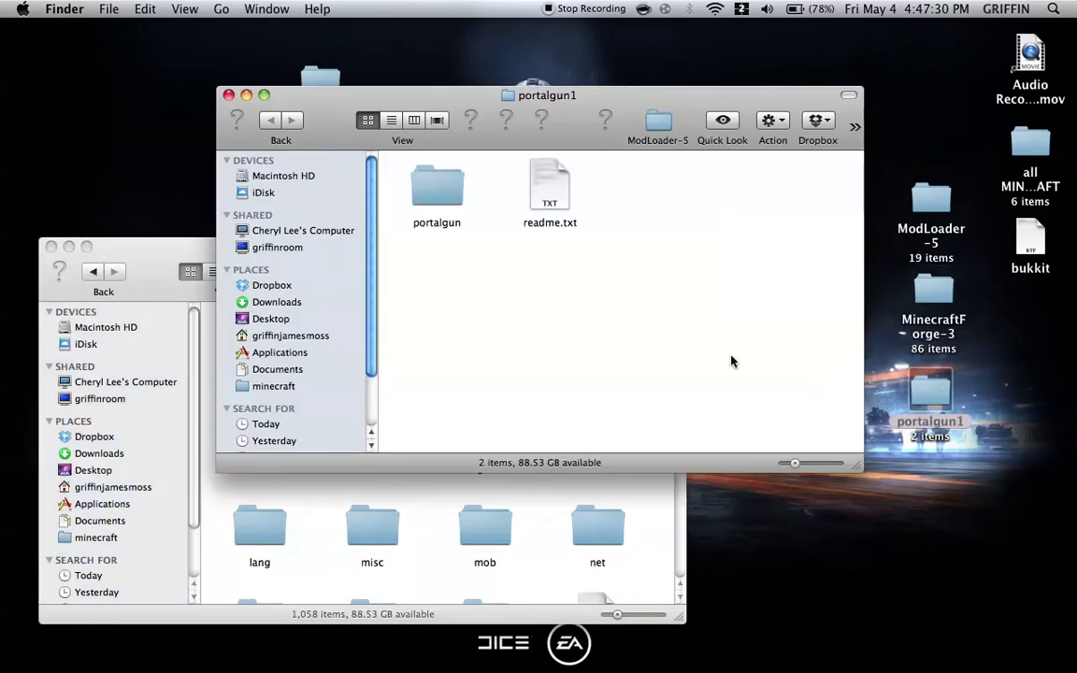
double_click(423, 187)
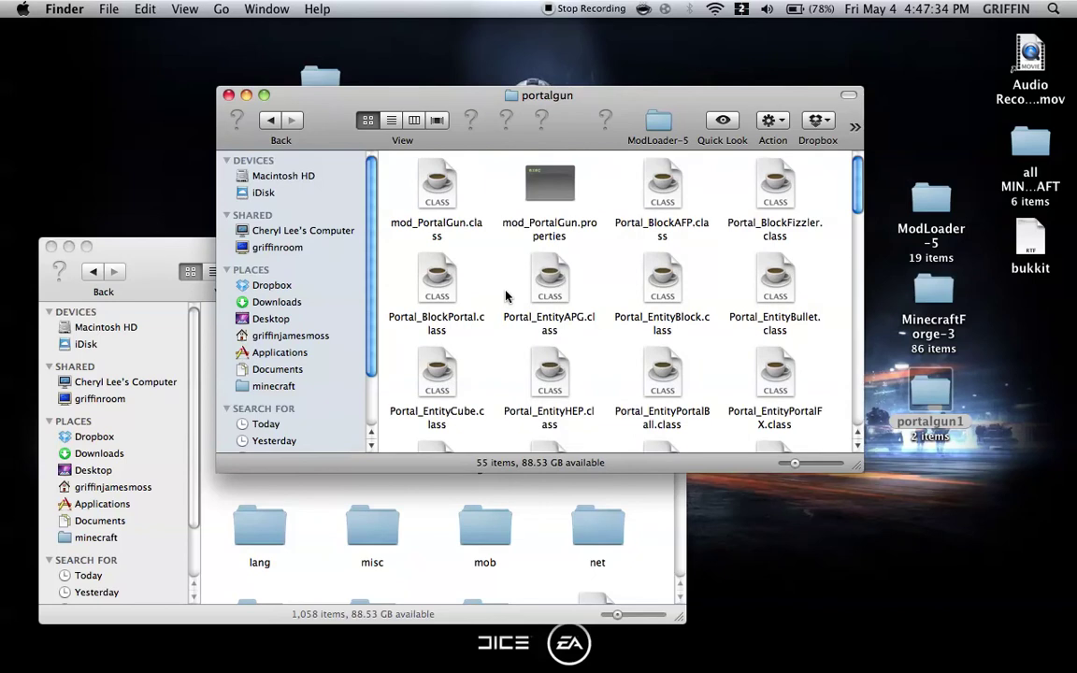
key(cmd+a)
scroll(505, 296, down, 10)
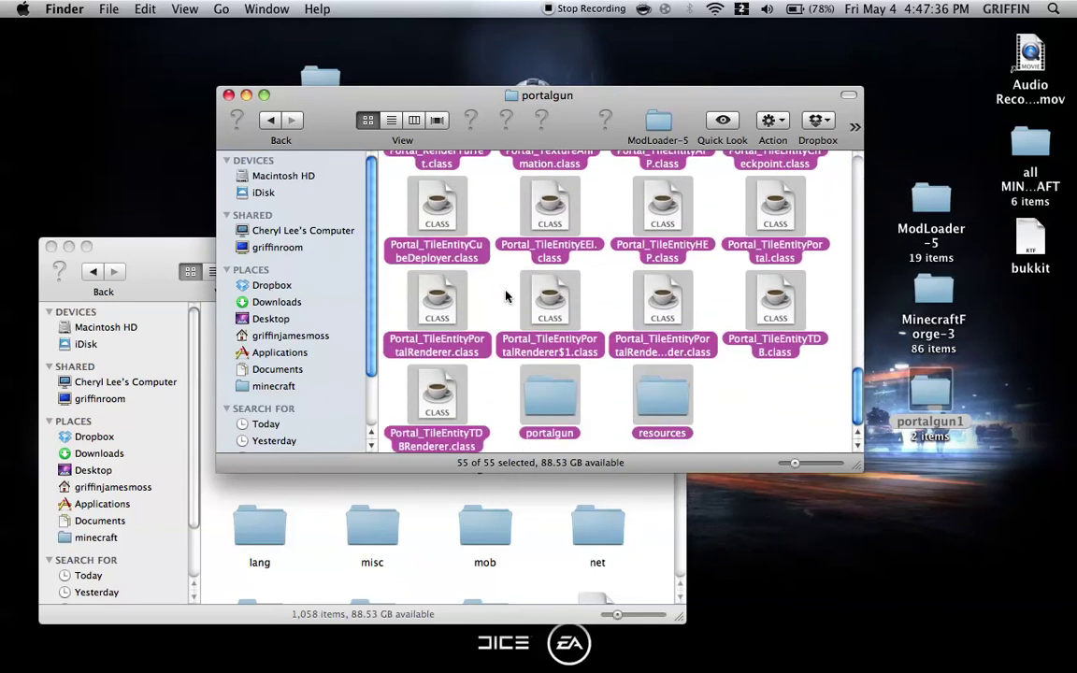
super+click(654, 402)
scroll(655, 402, up, 10)
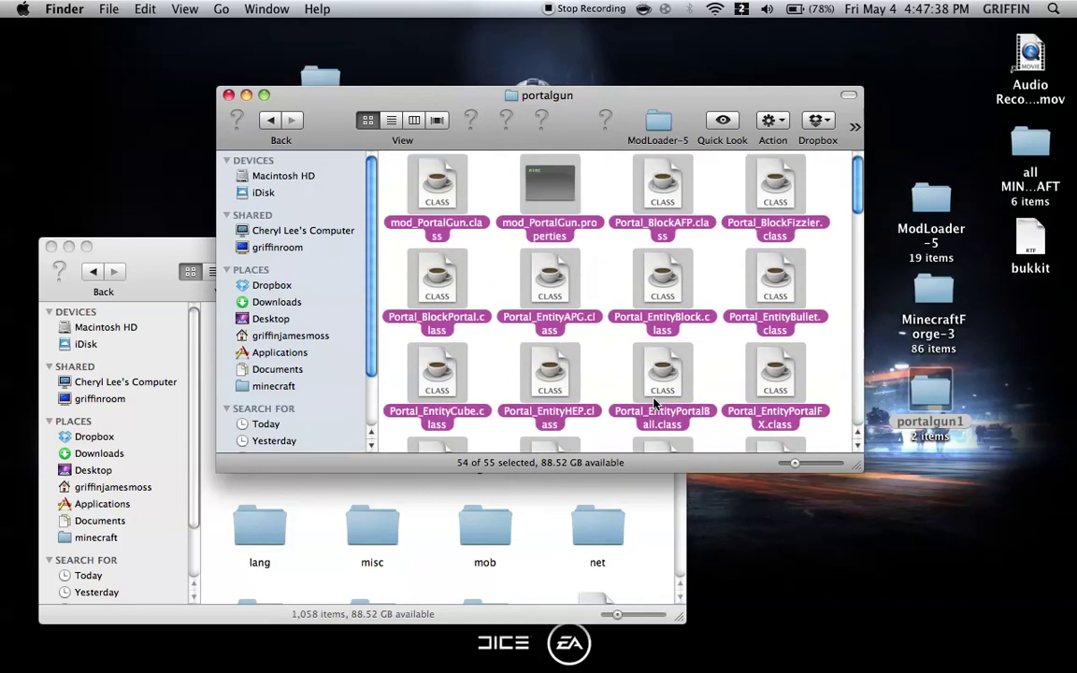
click(448, 528)
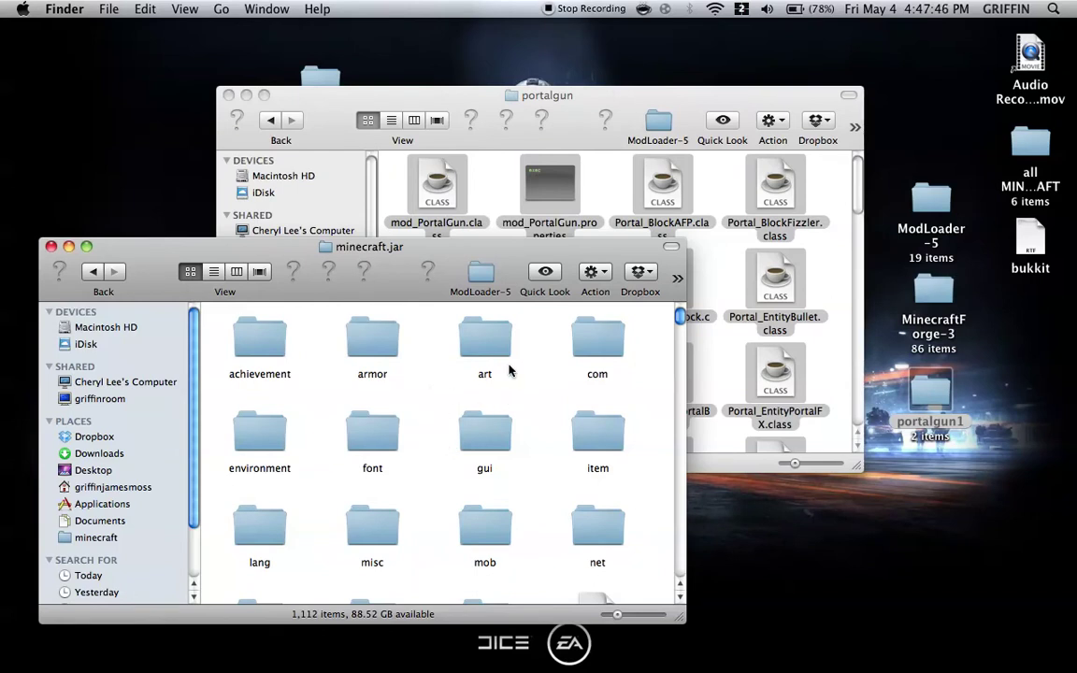
click(731, 276)
scroll(668, 275, down, 10)
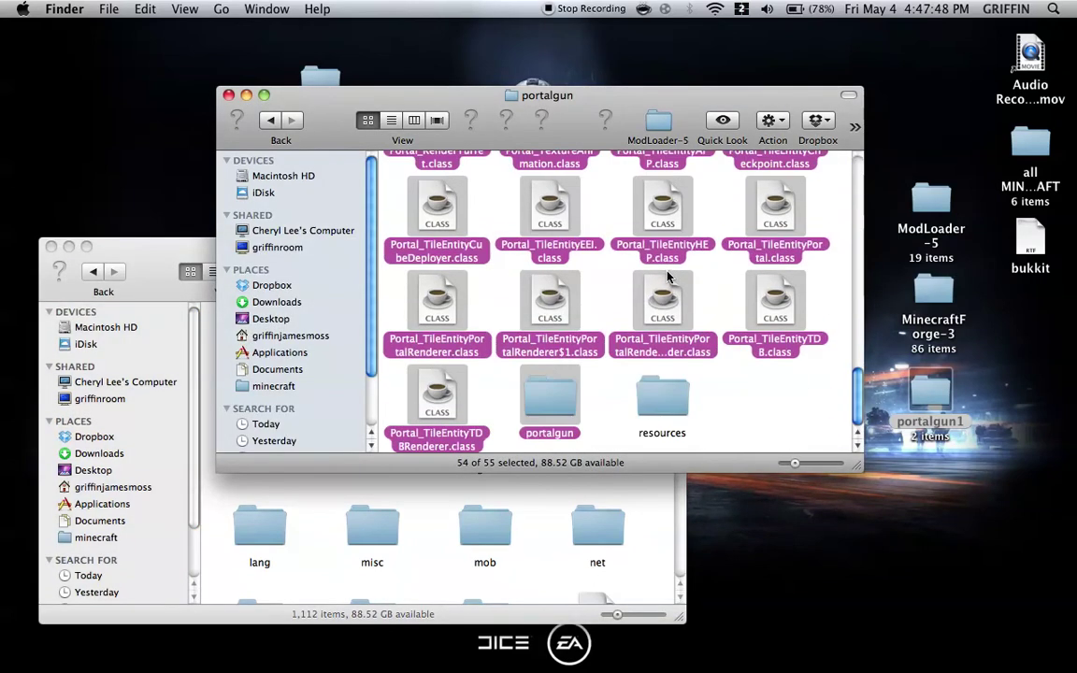
Open the mod's resources folder, and in the other window the game's resources folder.
click(664, 363)
double_click(662, 397)
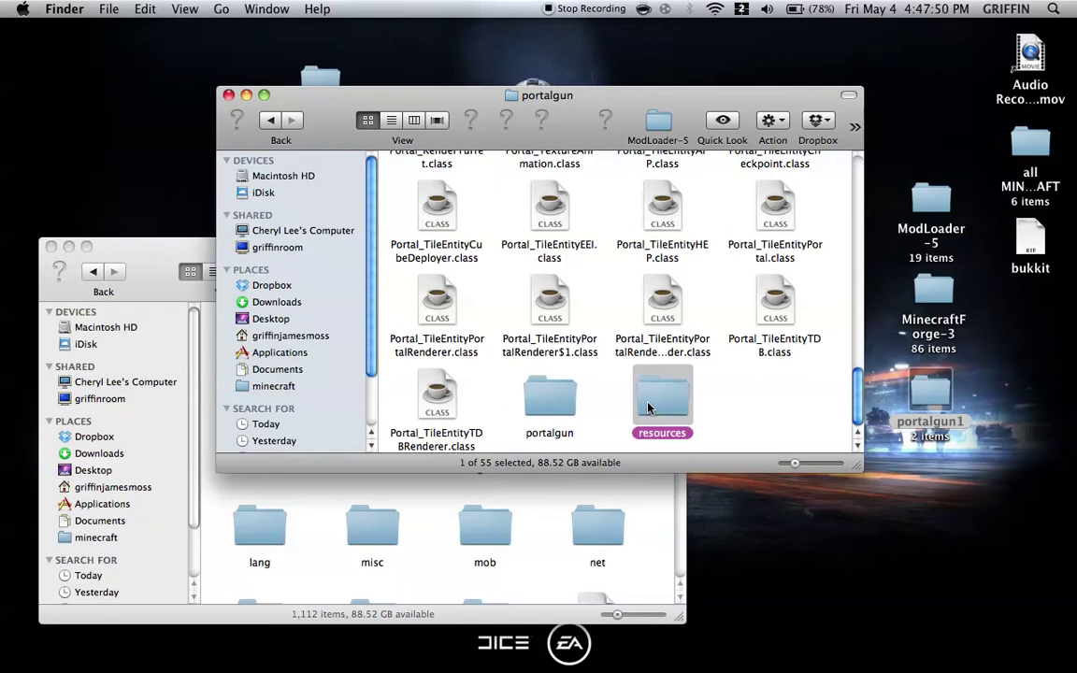
click(445, 508)
key(super+Up)
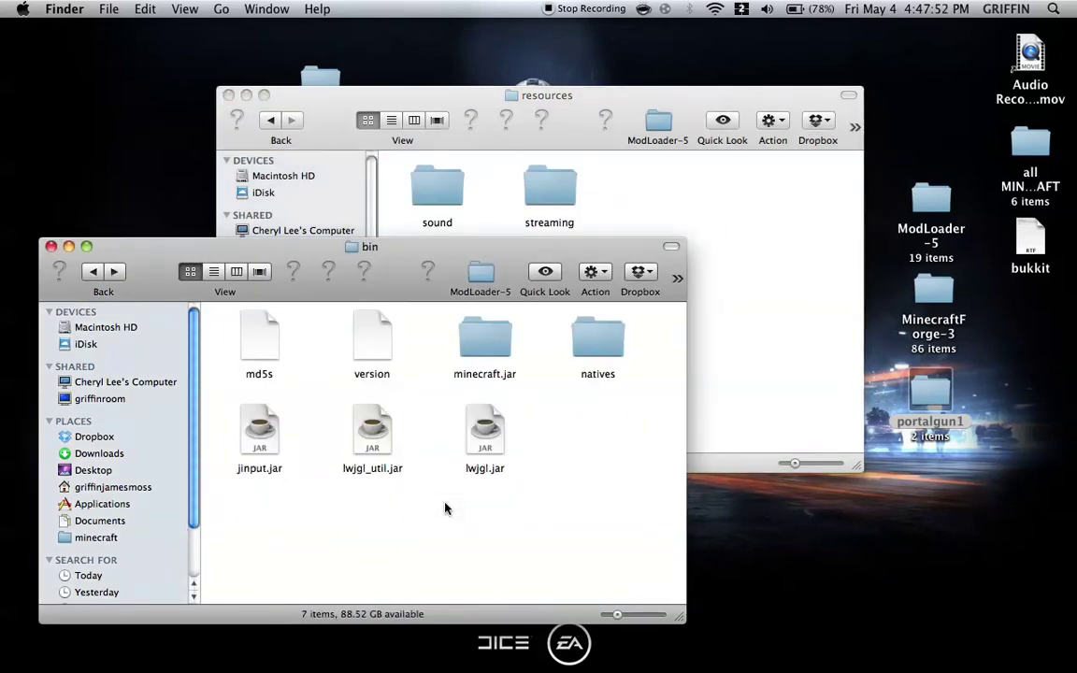
key(super+Up)
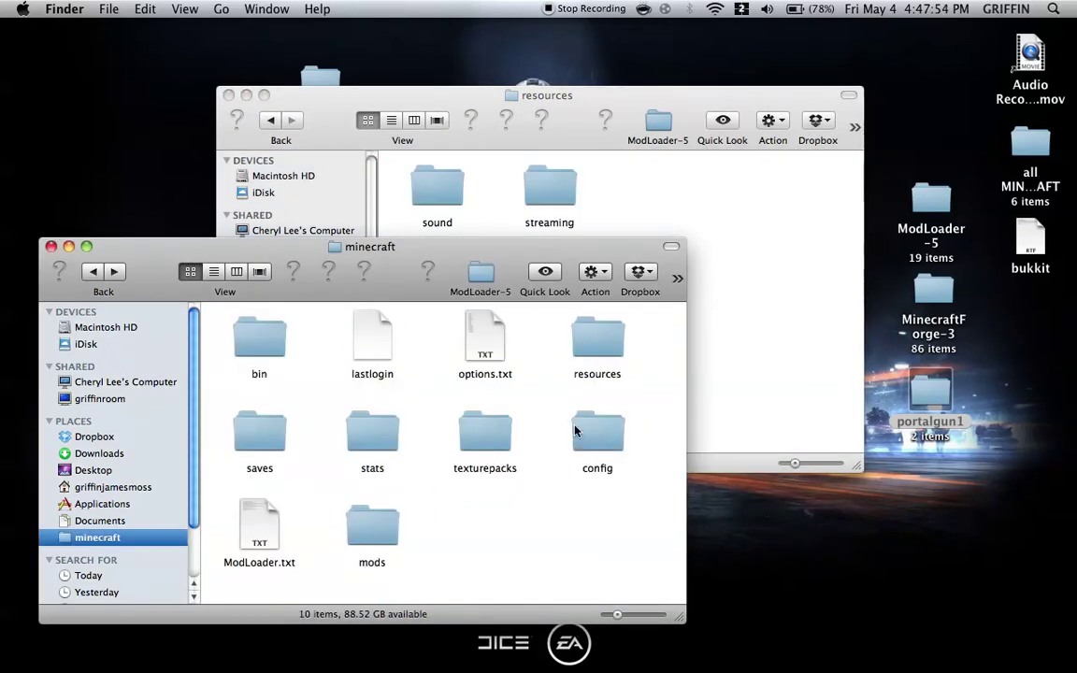
double_click(598, 336)
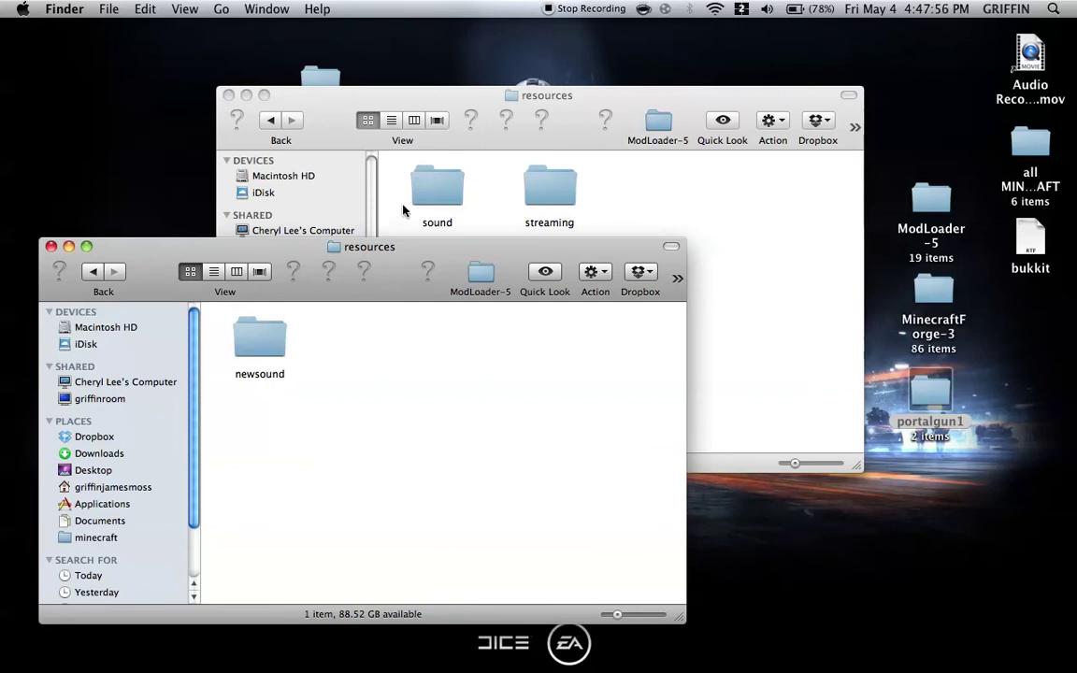
Paste the mod's sound folder into the game's resources folder, then select the streaming folder.
click(432, 194)
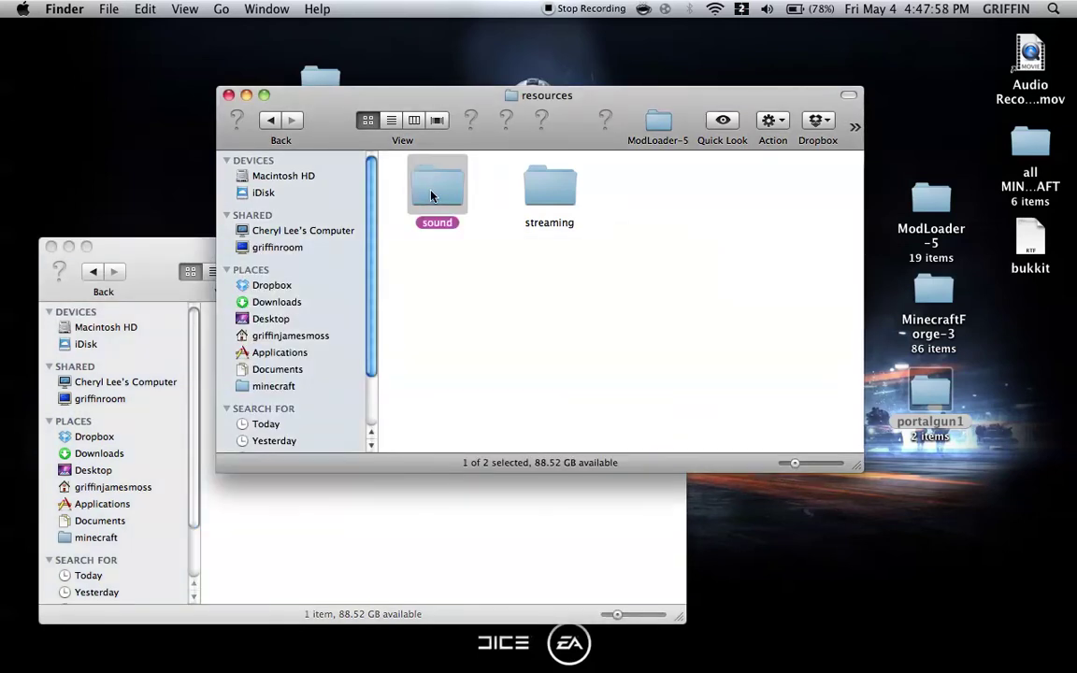
click(430, 493)
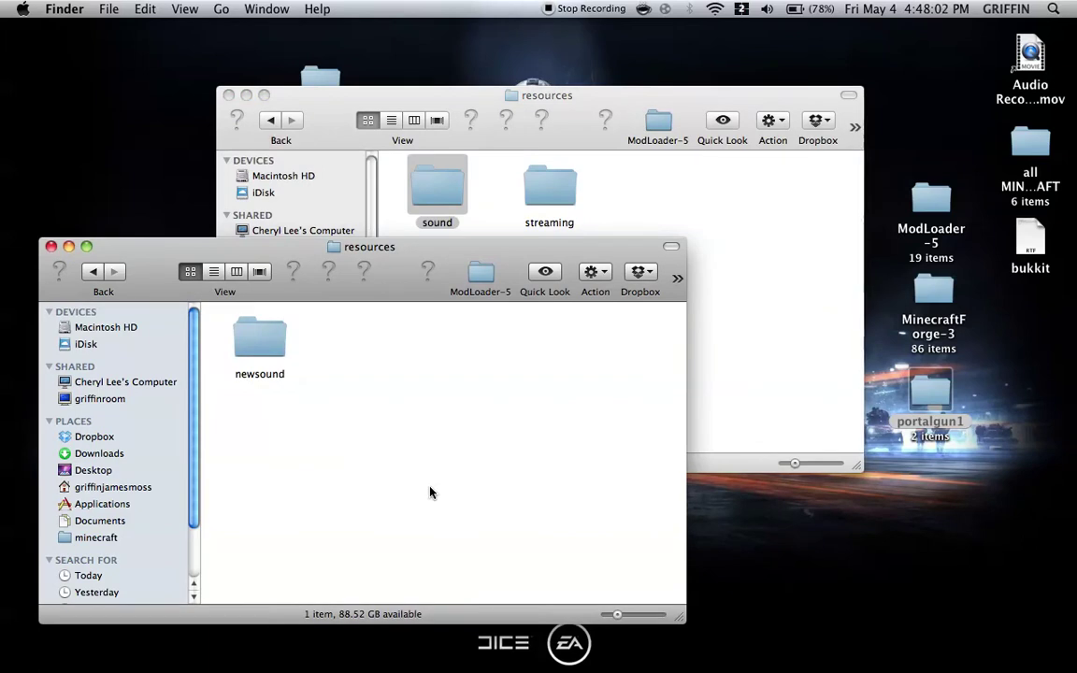
key(super+v)
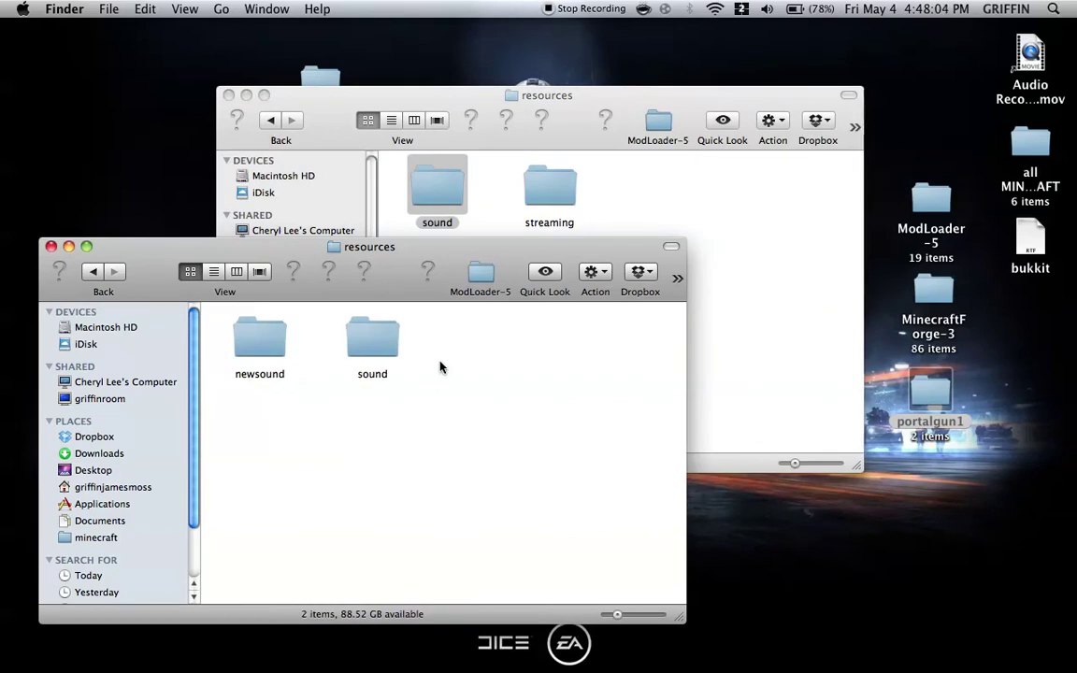
click(687, 166)
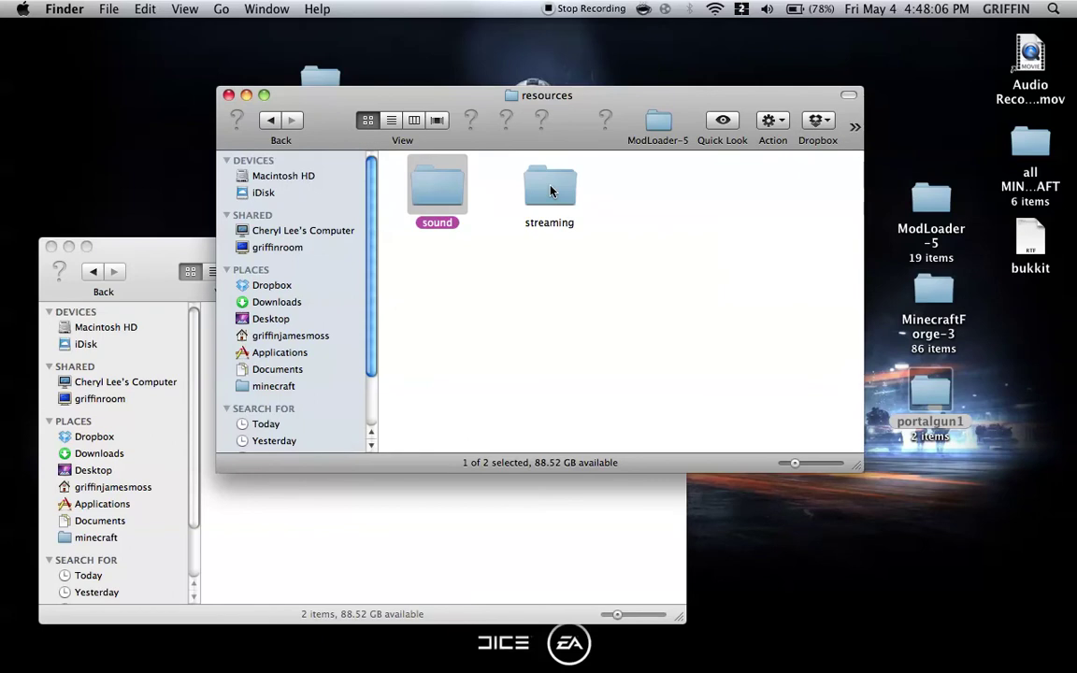
click(550, 190)
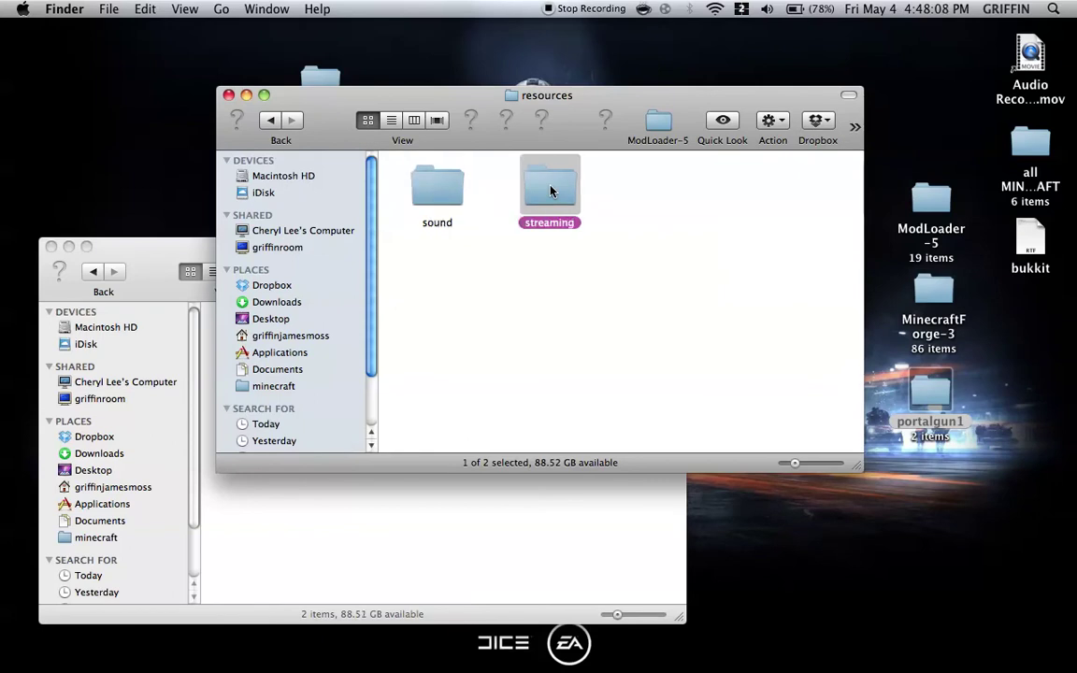
Open the sound folder in both resources windows to compare, then return both to resources.
click(512, 535)
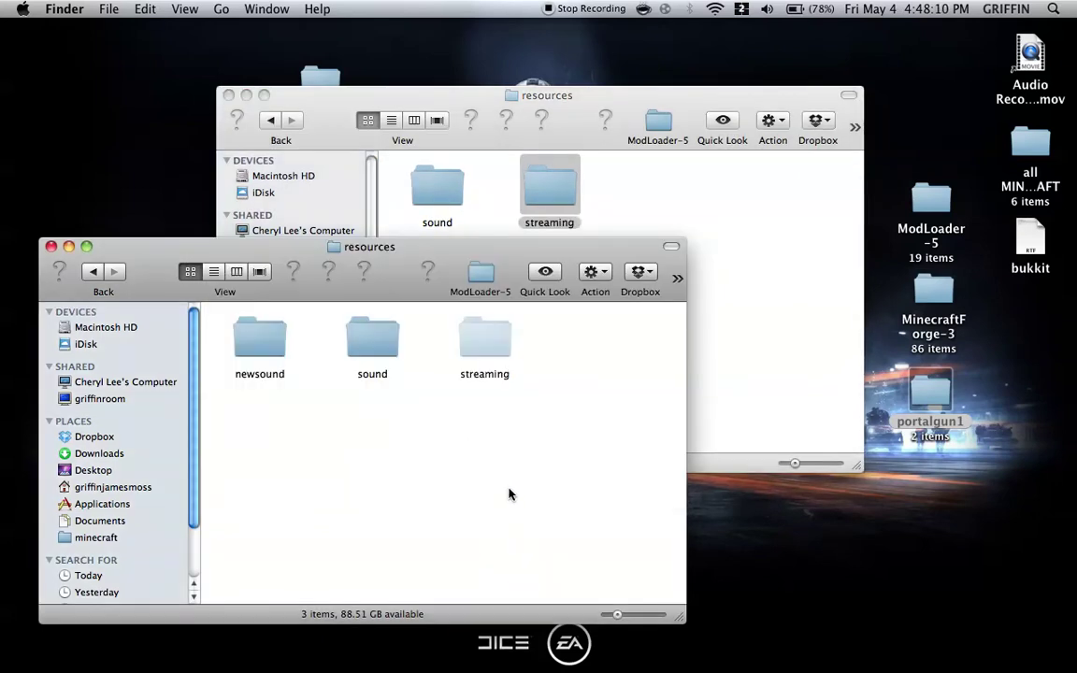
click(669, 226)
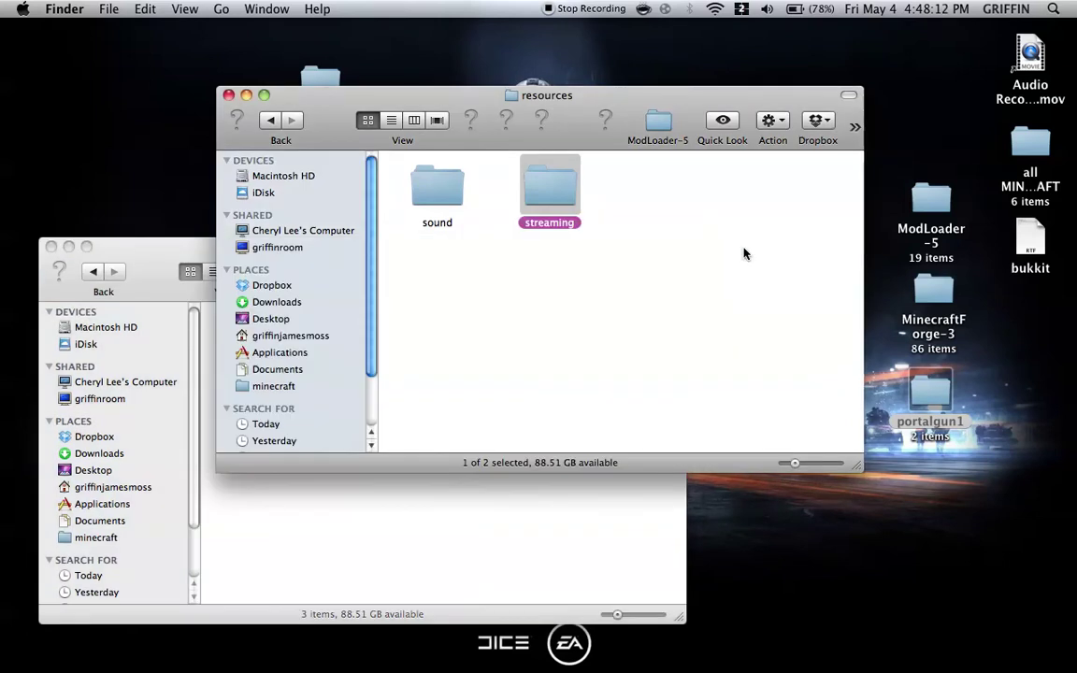
click(447, 481)
double_click(374, 354)
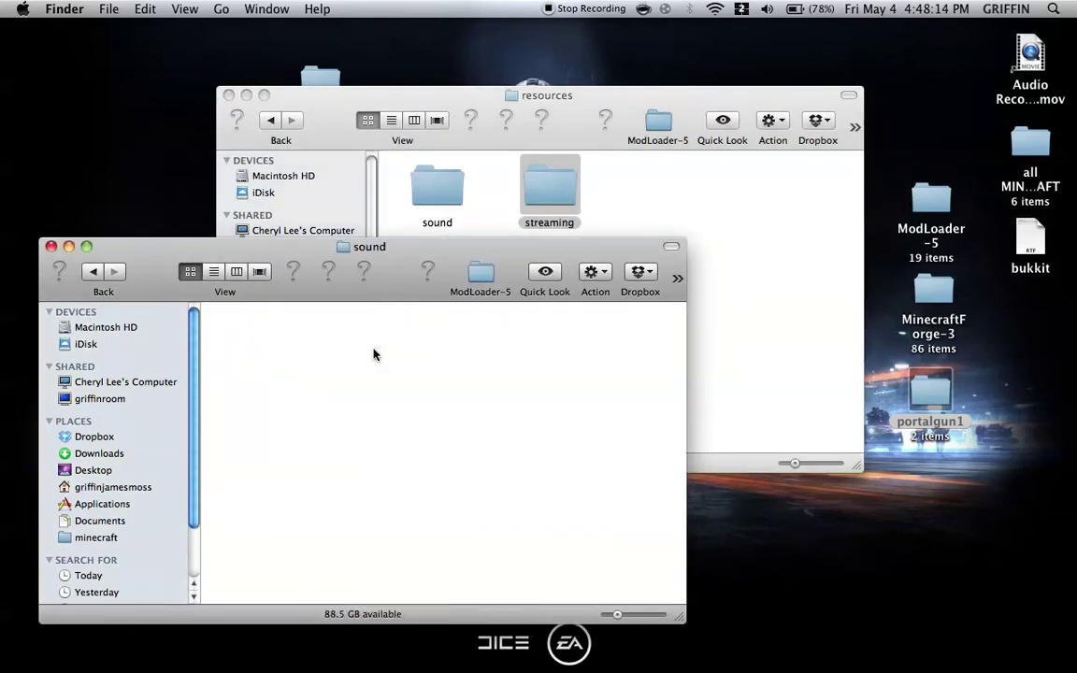
double_click(433, 181)
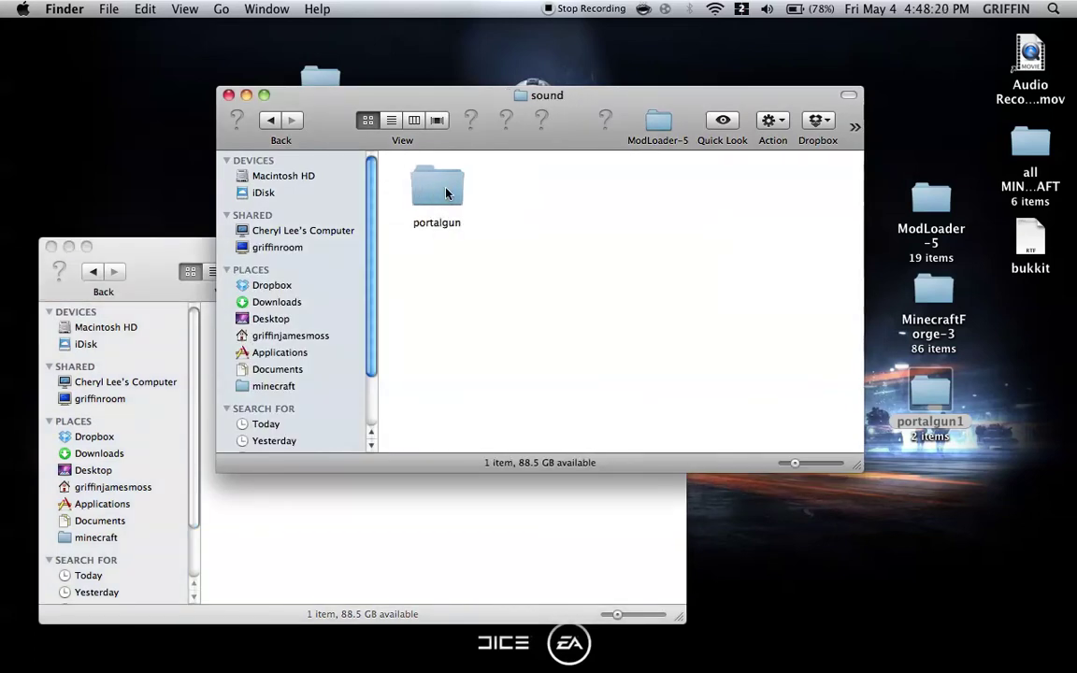
click(376, 541)
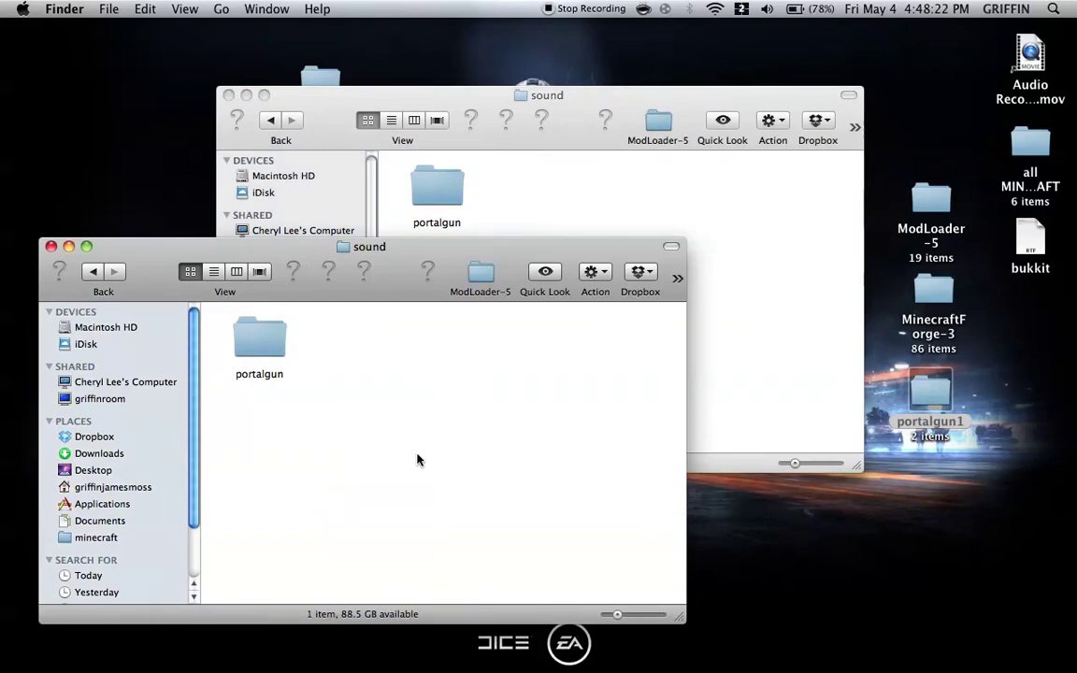
key(super+Up)
click(543, 224)
key(super+Up)
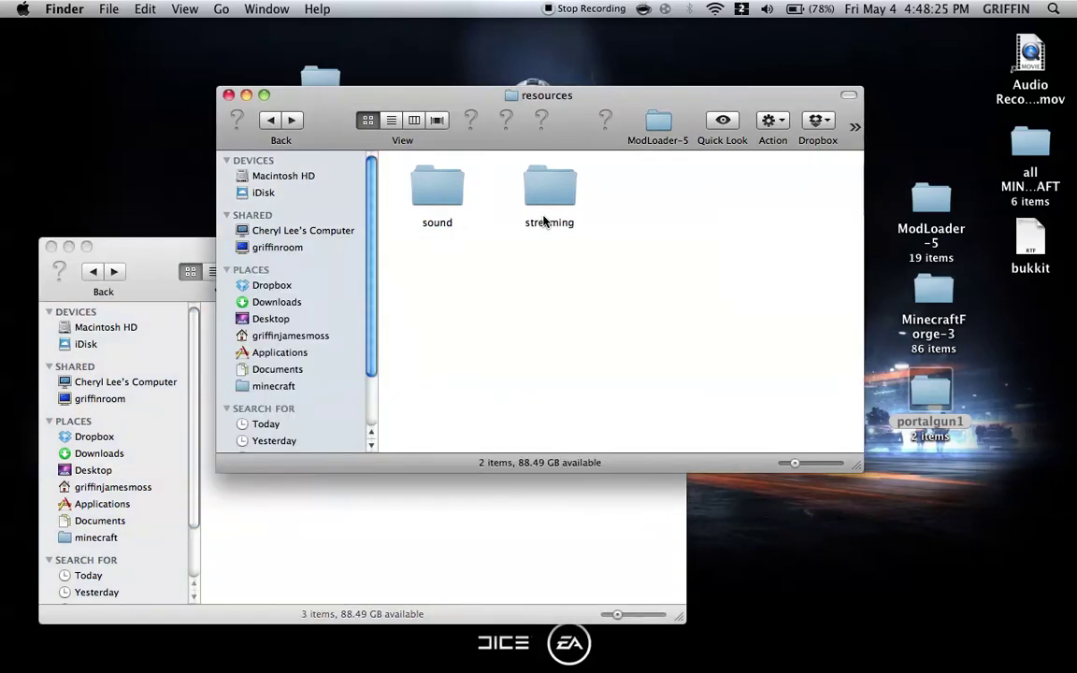
Close the upper resources window, launch Minecraft, log in to the 1.2.5 menu, and quit.
click(228, 96)
mouse_move(14, 435)
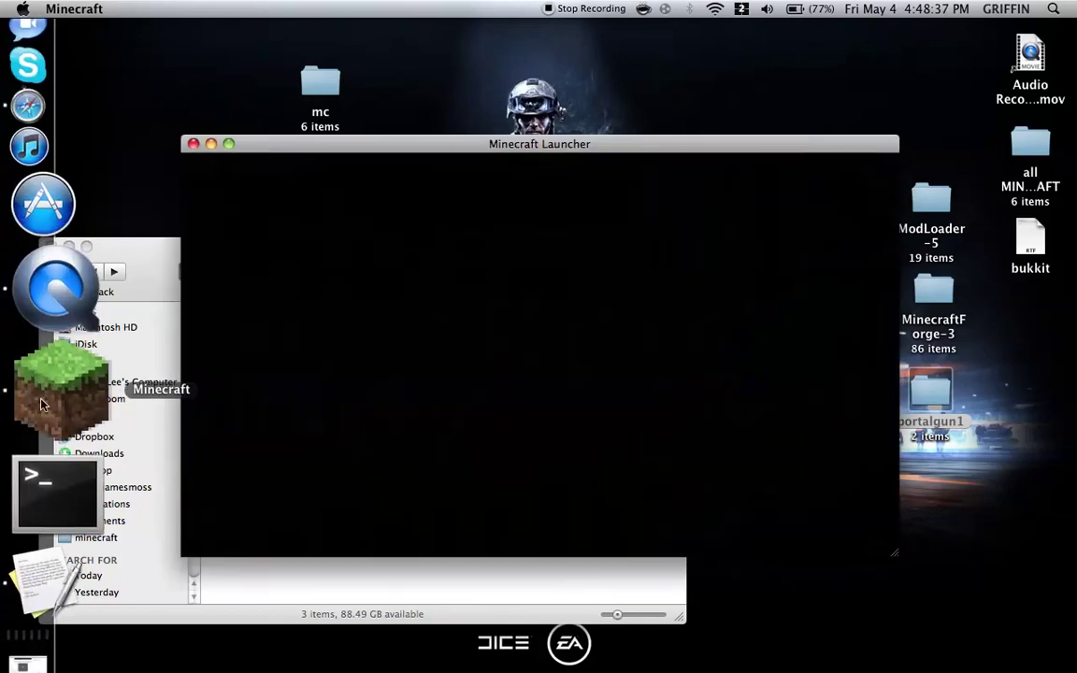
click(802, 519)
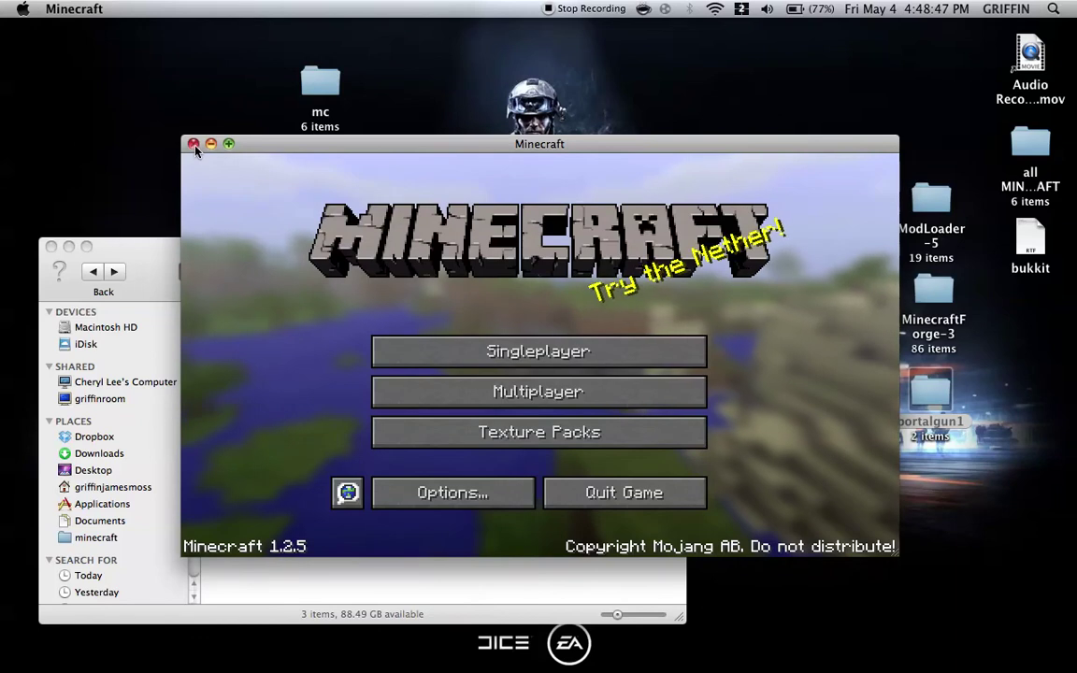
click(192, 144)
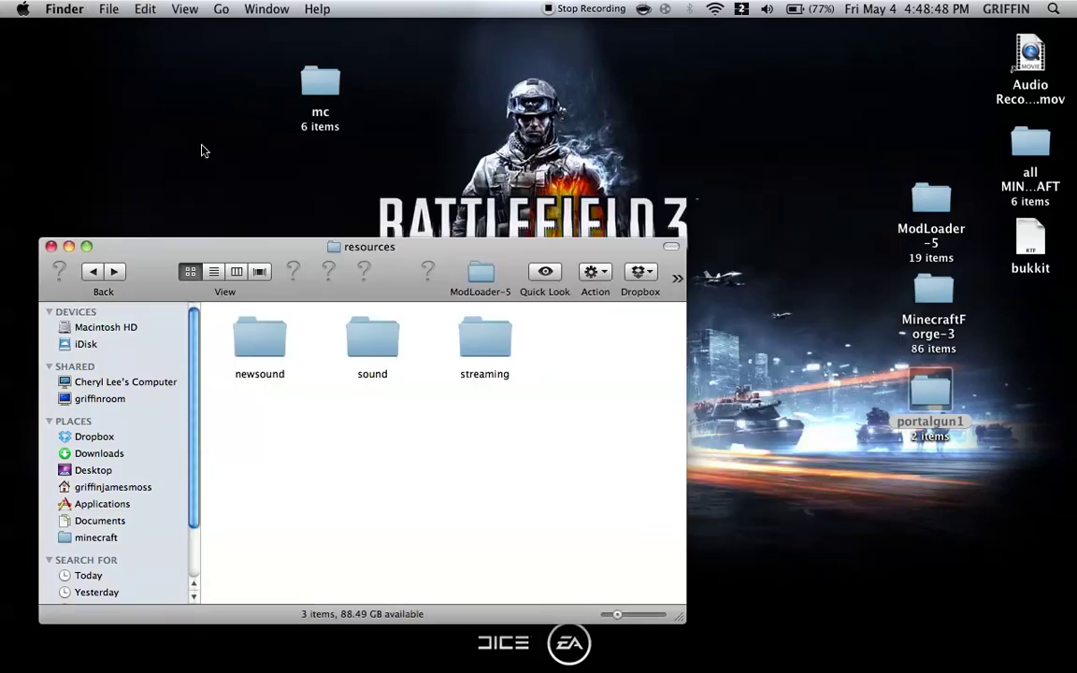
Select all 23 class files in all MINECRAFT > mc mods/tp > TooManyItems2012_03_30_1.
click(1030, 145)
double_click(1025, 149)
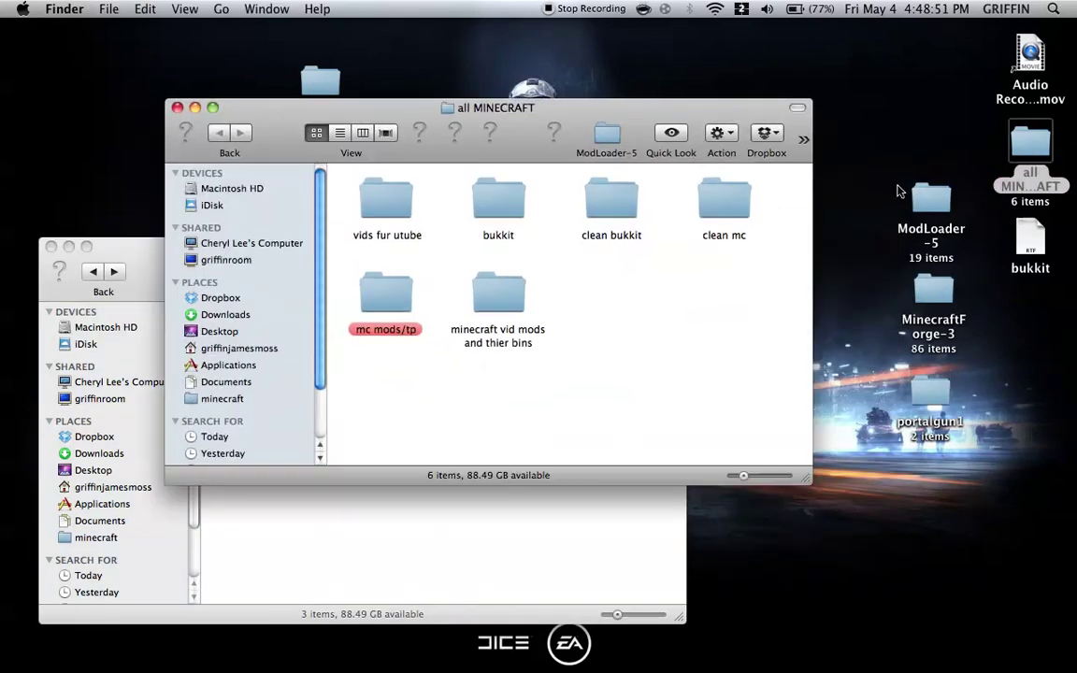
double_click(374, 297)
double_click(435, 309)
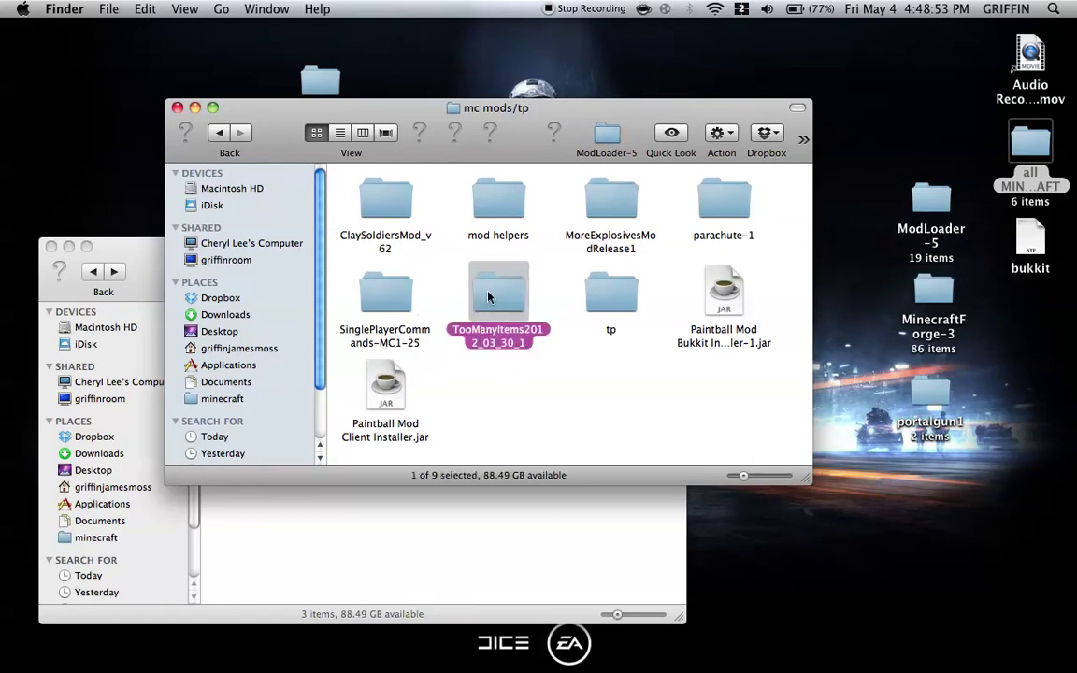
scroll(487, 295, down, 5)
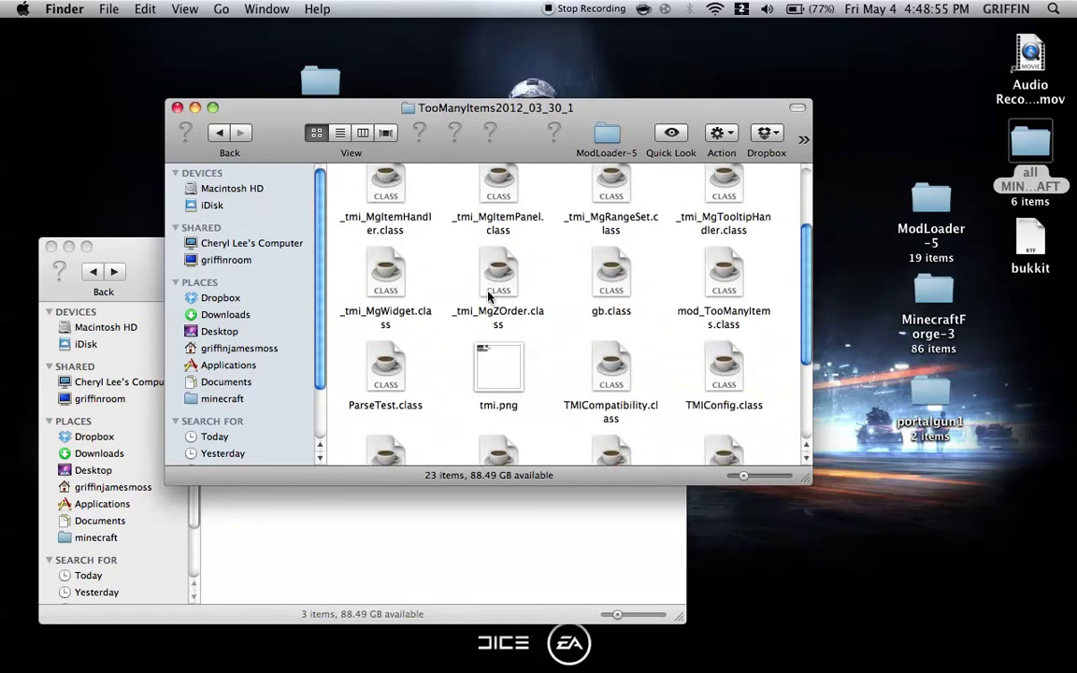
scroll(487, 295, up, 5)
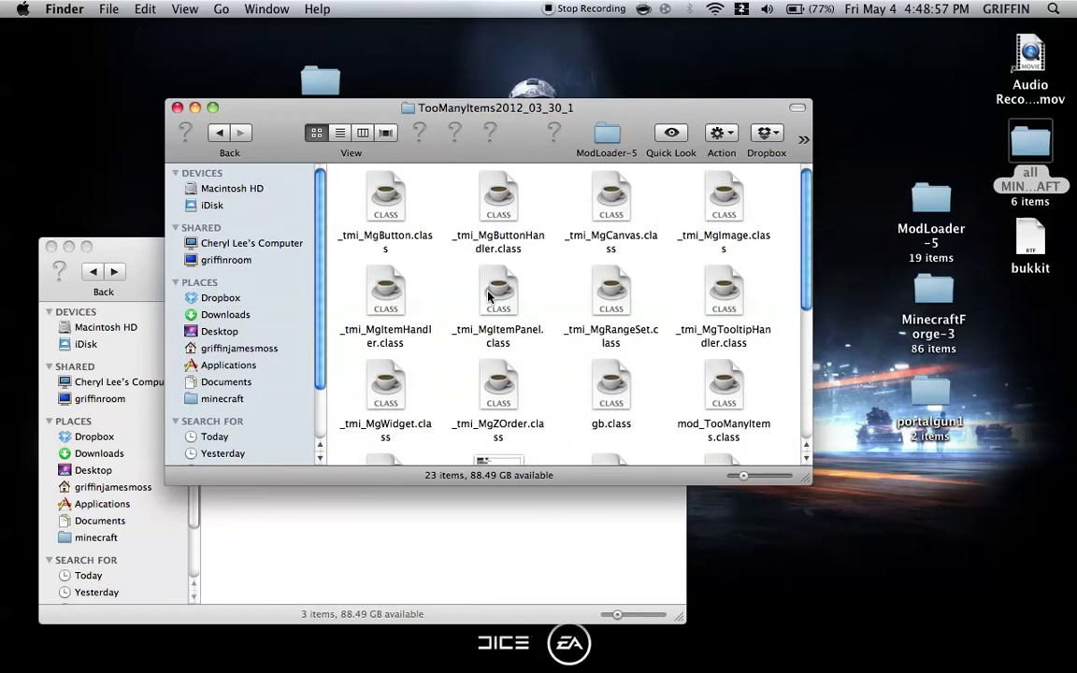
key(super+a)
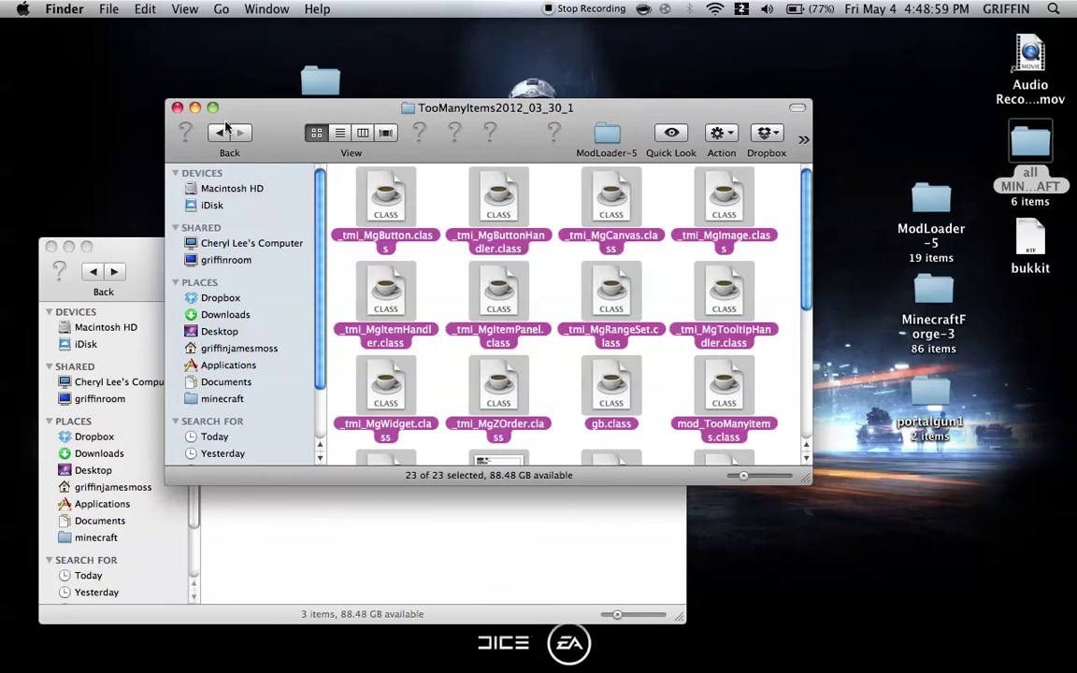
Move the files into minecraft/bin/minecraft.jar, replacing the existing gb.class.
click(194, 107)
key(super+[)
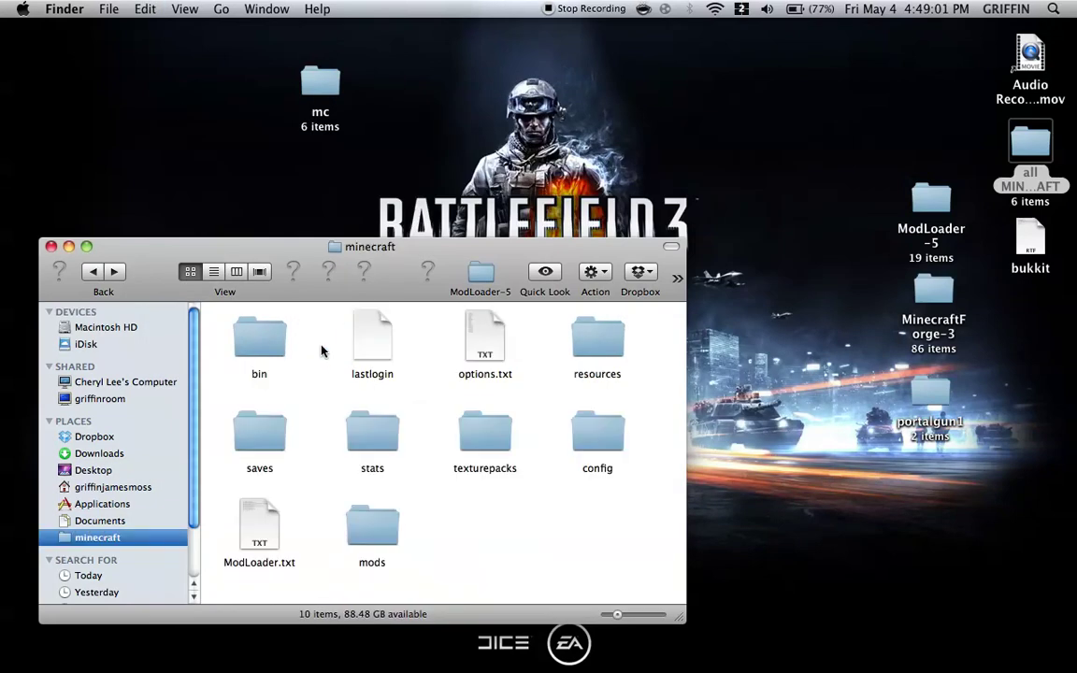
double_click(261, 337)
double_click(476, 355)
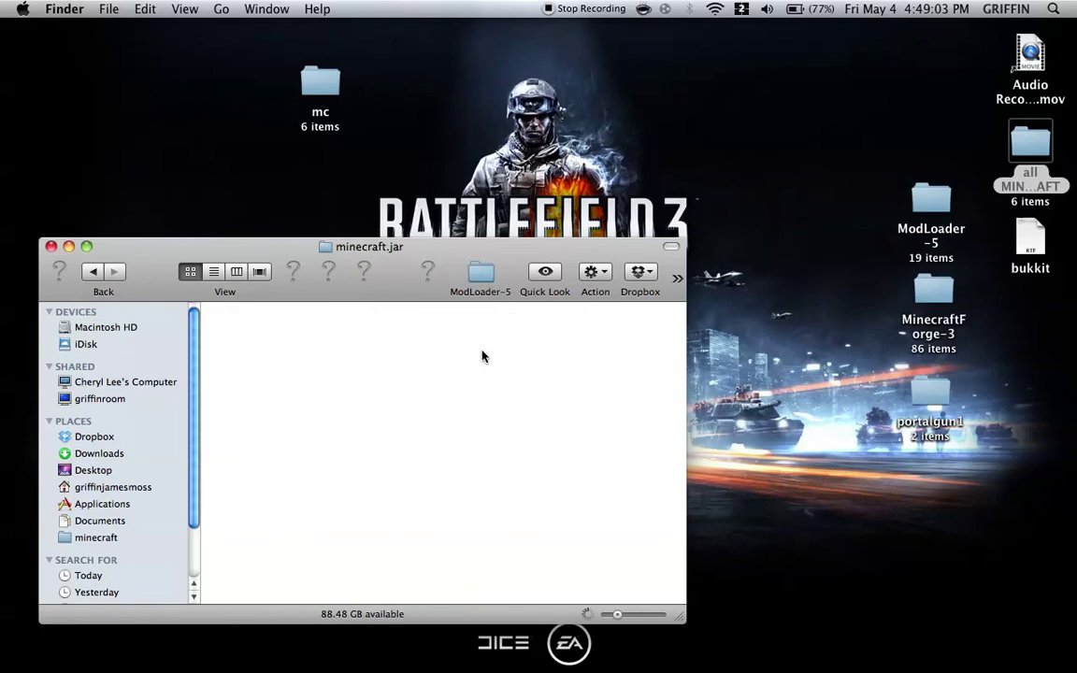
key(super+alt+v)
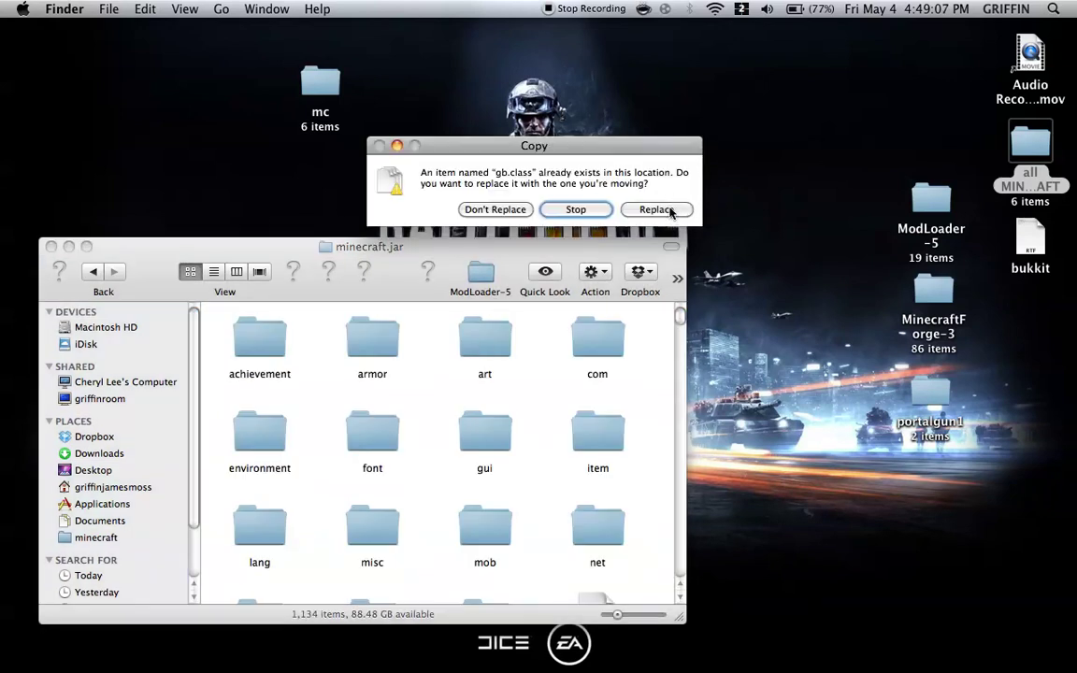
click(657, 210)
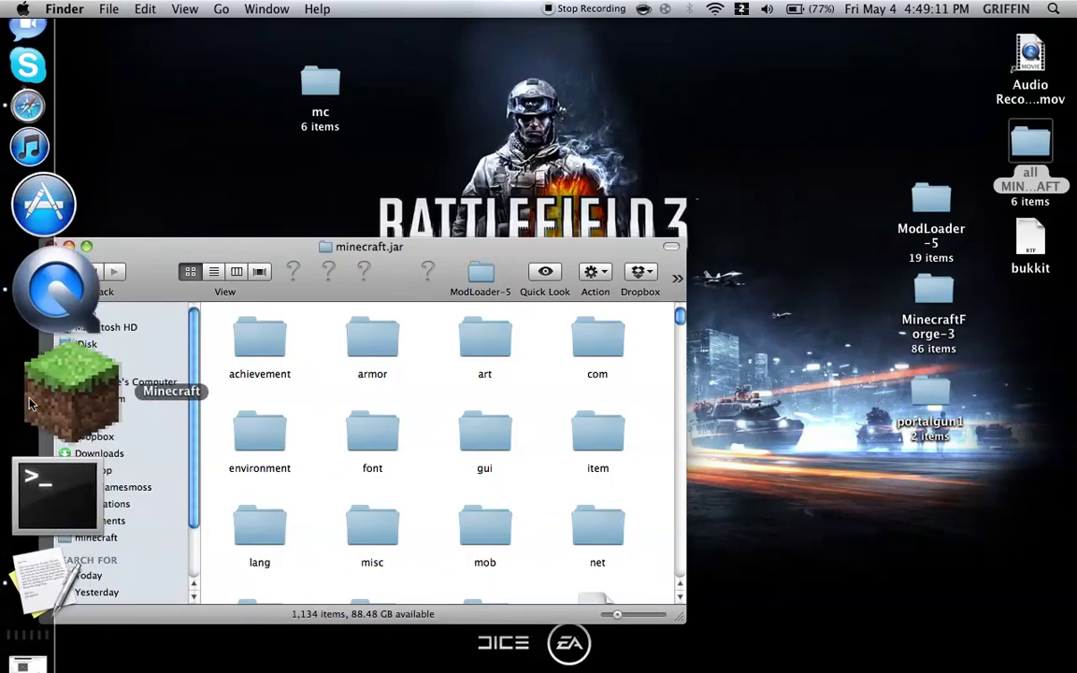
Relaunch Minecraft from the Dock and log in through the launcher.
mouse_move(4, 402)
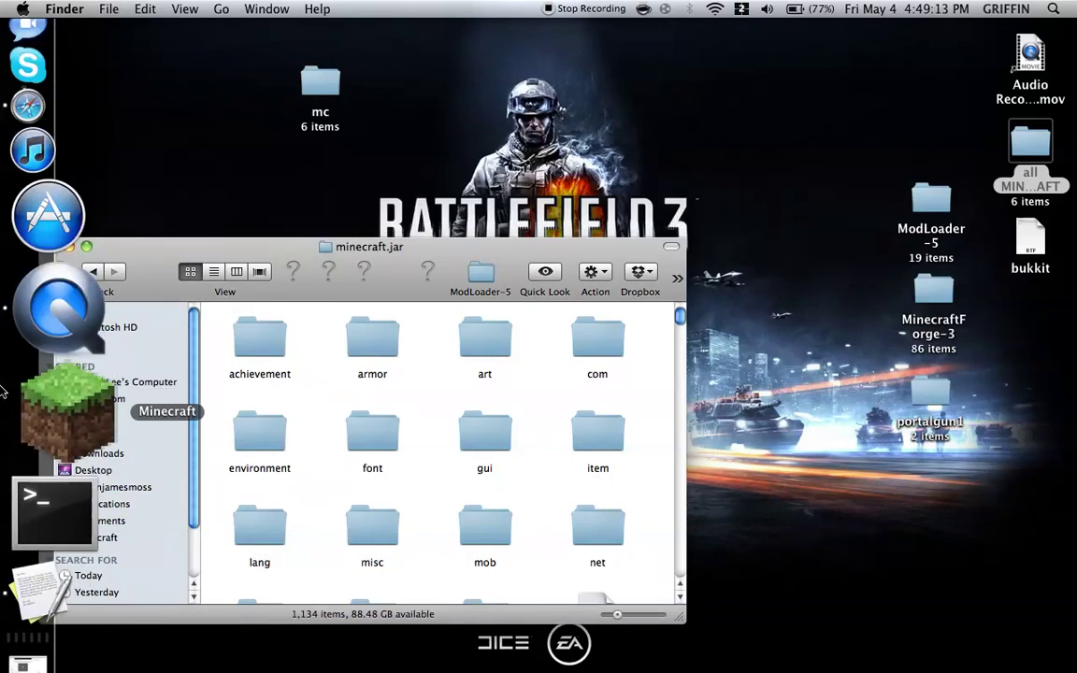
click(67, 397)
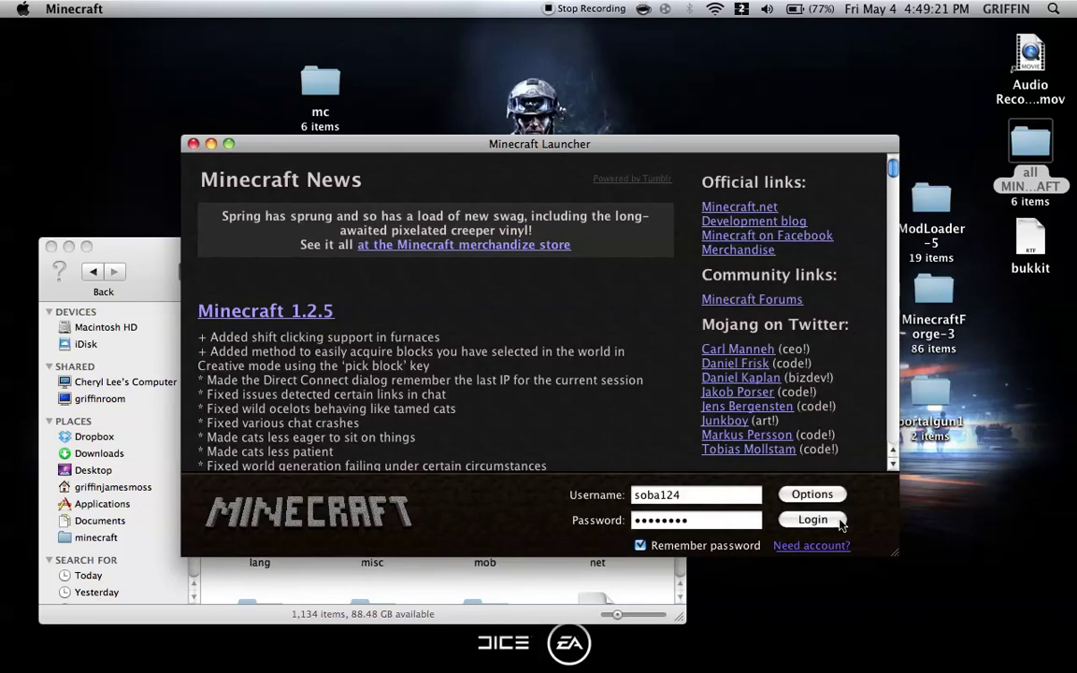
click(772, 463)
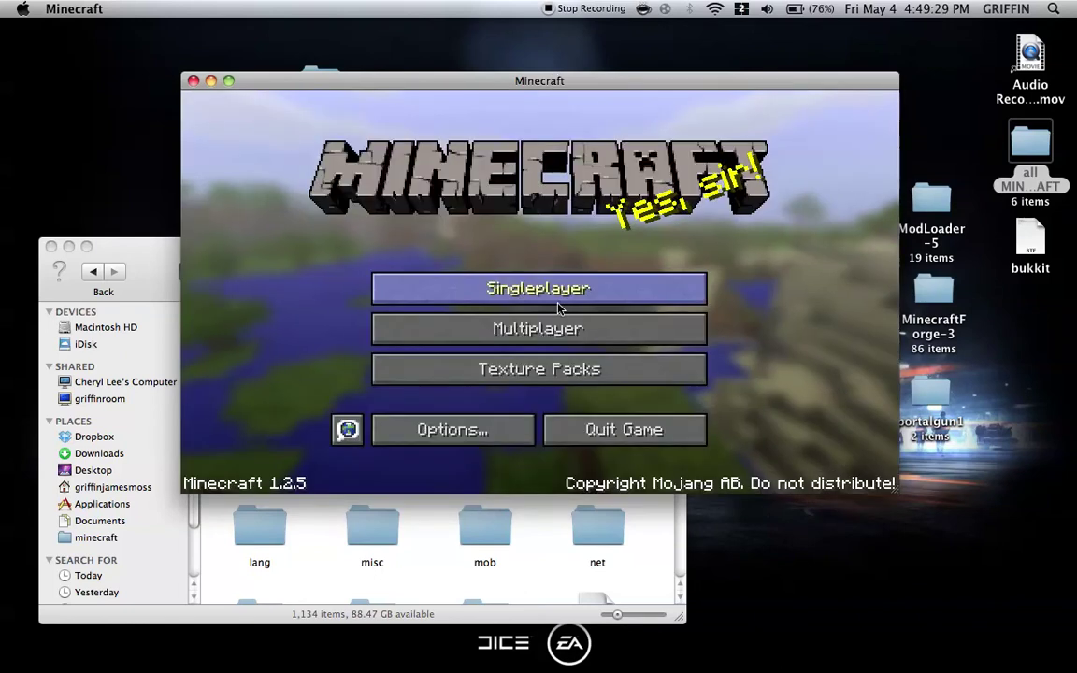
Load a saved single-player world and turn up the sound volume.
click(559, 307)
double_click(456, 180)
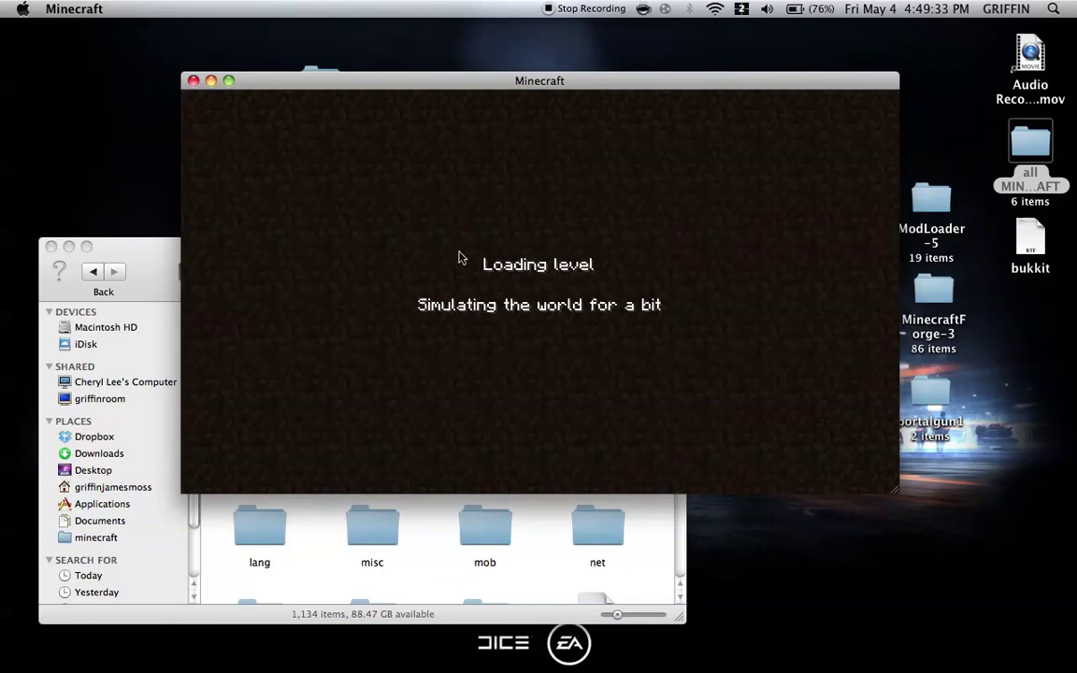
key(XF86AudioRaiseVolume)
key(XF86AudioRaiseVolume)
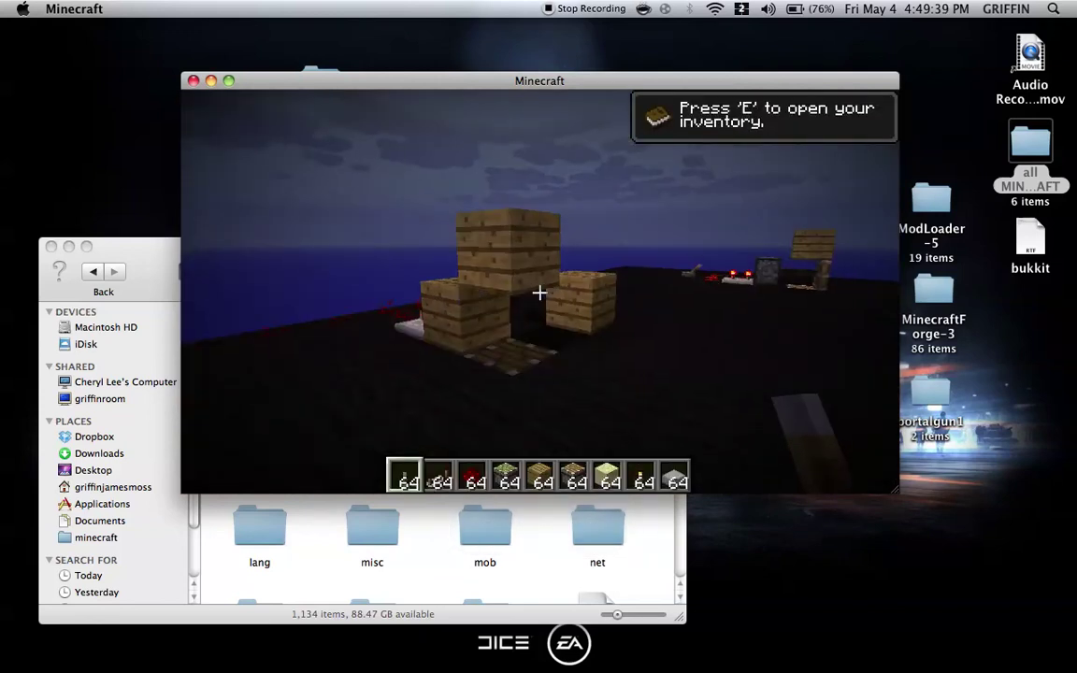
Open the inventory and page the TooManyItems list back to 5/6.
key(e)
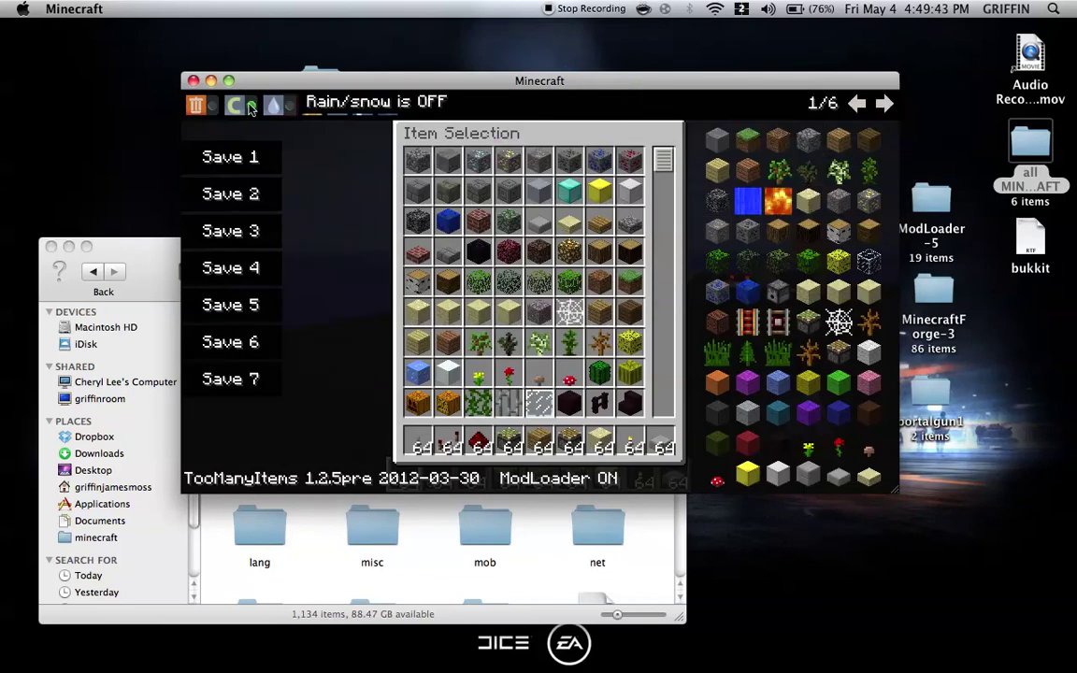
click(855, 105)
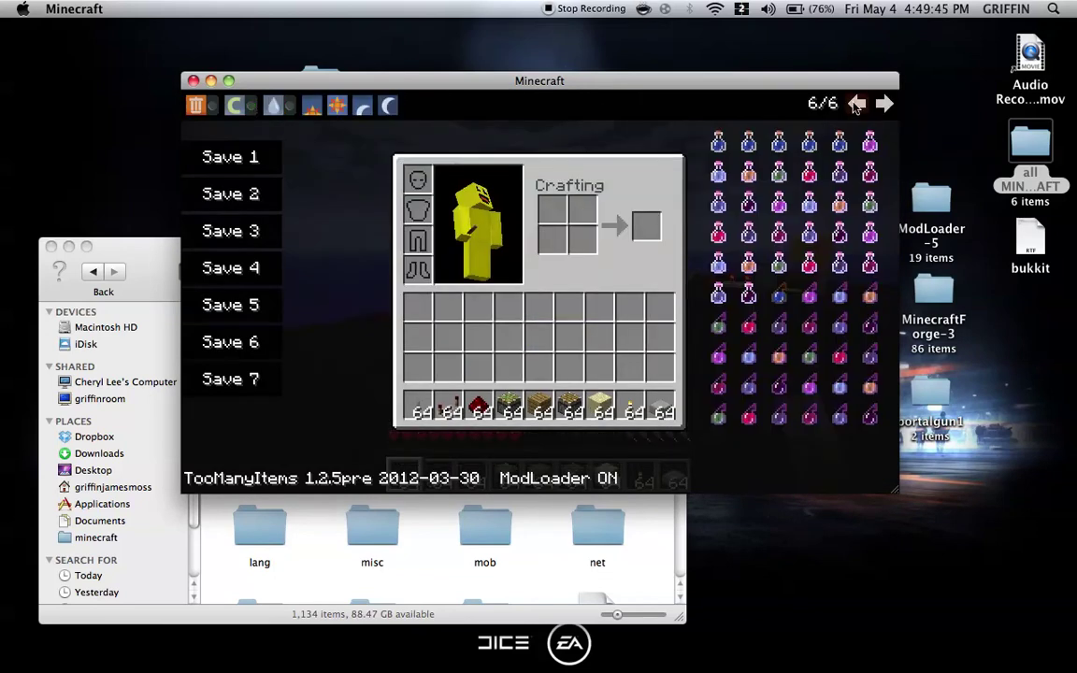
click(856, 105)
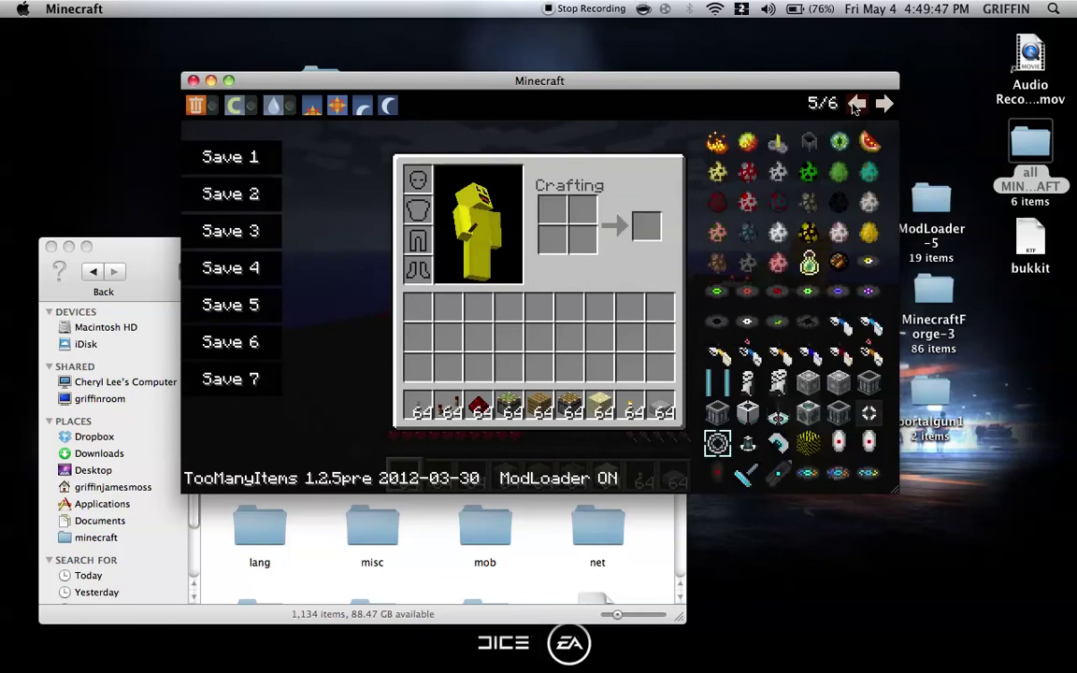